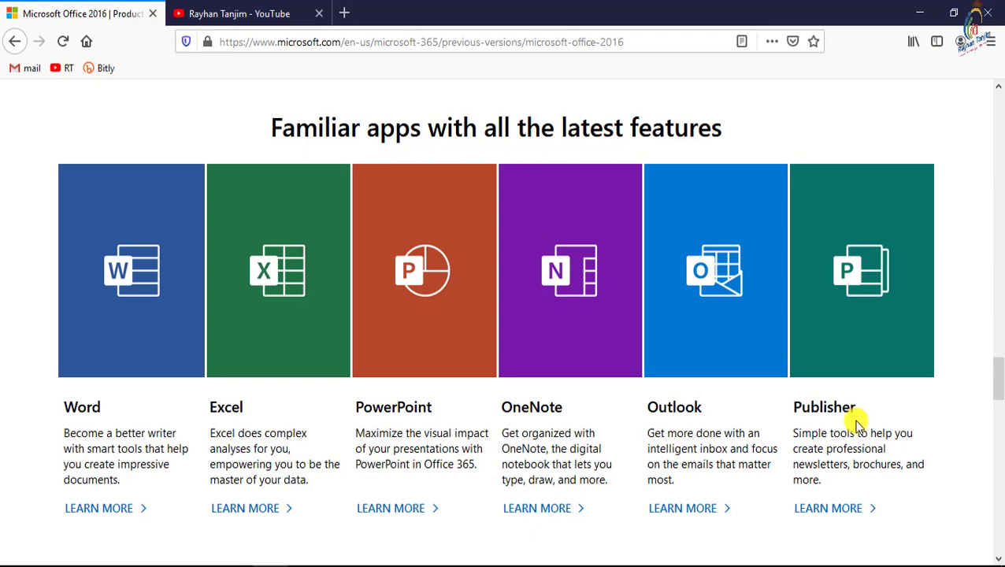
- Scroll the YouTube channel page, then return to the Microsoft Office 2016 page
{"action": "key", "text": "ctrl+Tab"}
{"action": "scroll", "coordinate": [555, 278], "scroll_direction": "down", "scroll_amount": 3}
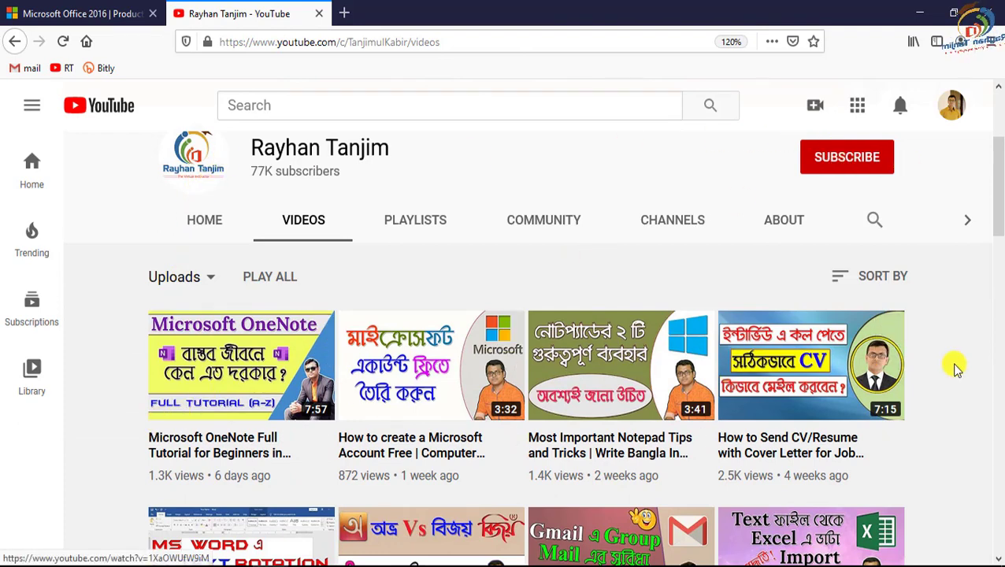
{"action": "scroll", "coordinate": [957, 369], "scroll_direction": "down", "scroll_amount": 2}
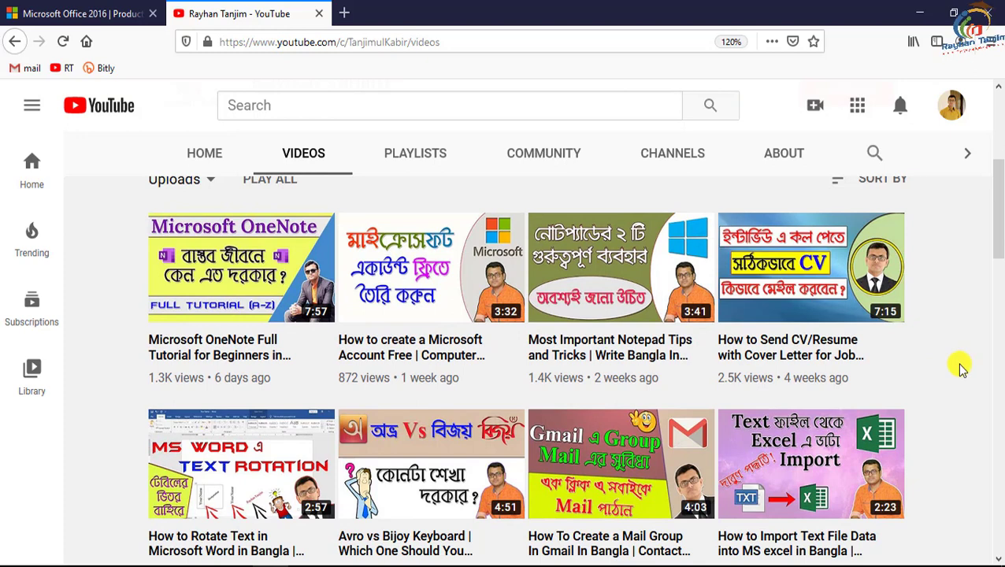
{"action": "left_click", "coordinate": [123, 17]}
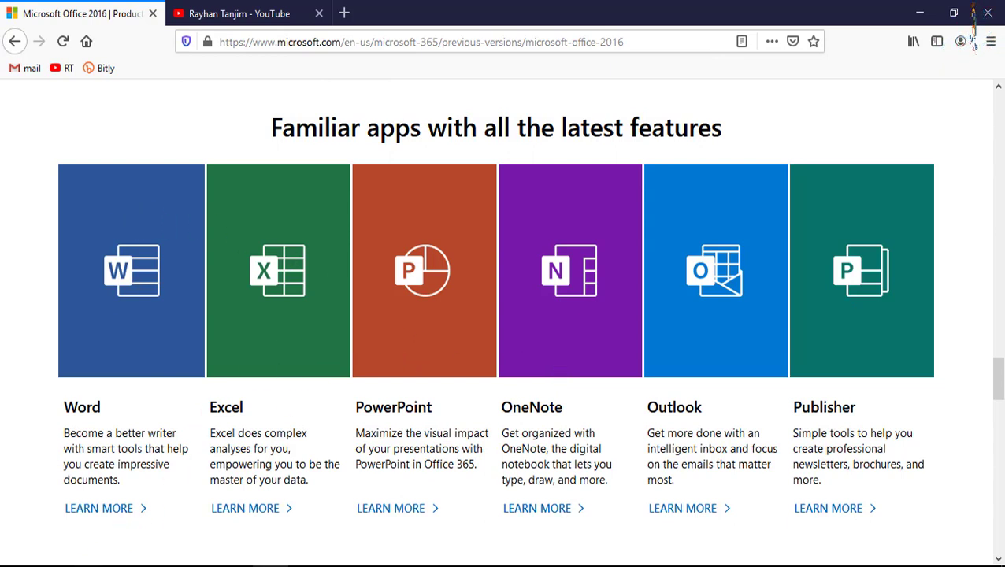
- Launch Publisher from a Windows search for 'pub' and start a blank 8.5 x 11" publication
{"action": "left_click", "coordinate": [83, 551]}
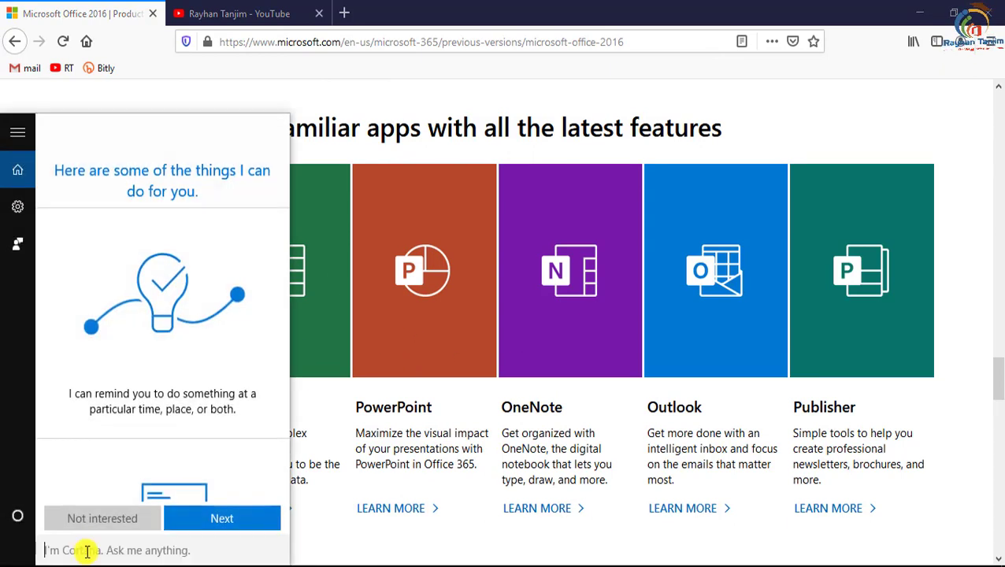
{"action": "type", "text": "pu"}
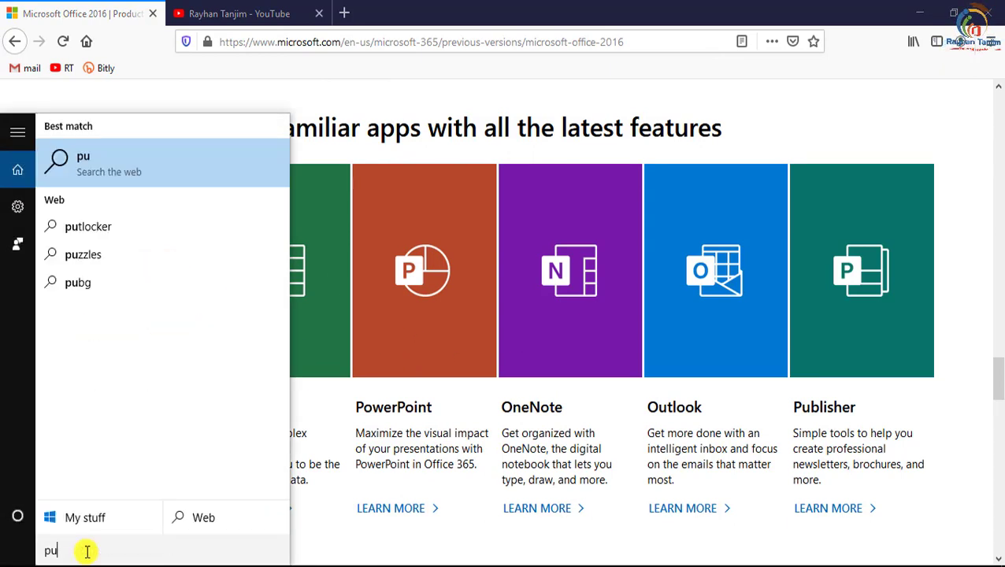
{"action": "type", "text": "b"}
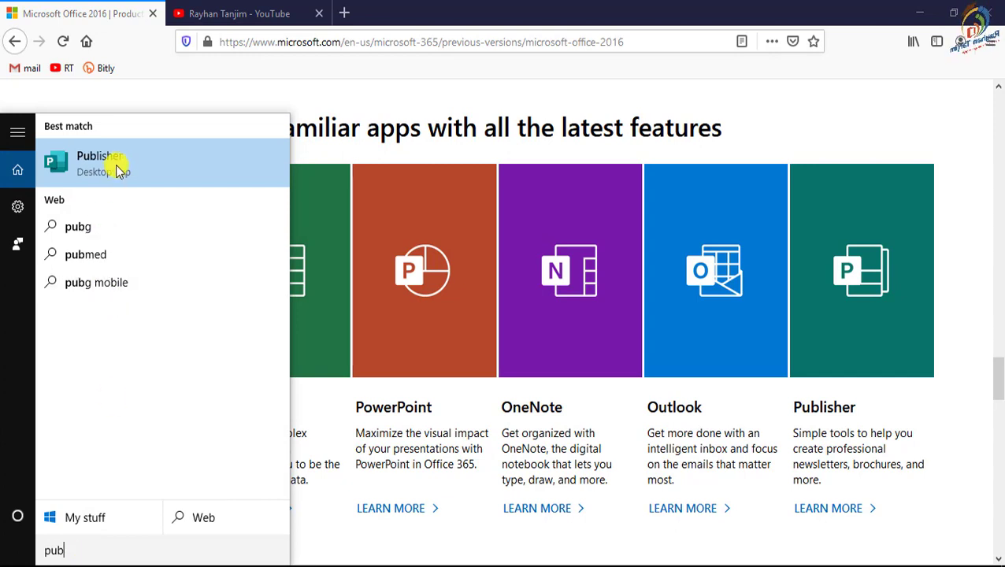
{"action": "left_click", "coordinate": [117, 166]}
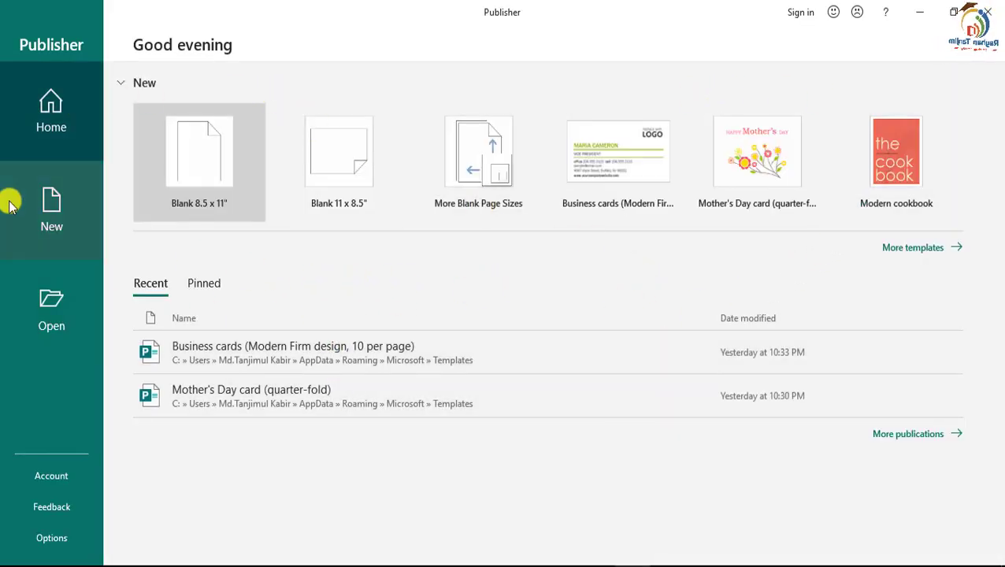
{"action": "left_click", "coordinate": [41, 202]}
{"action": "left_click", "coordinate": [52, 109]}
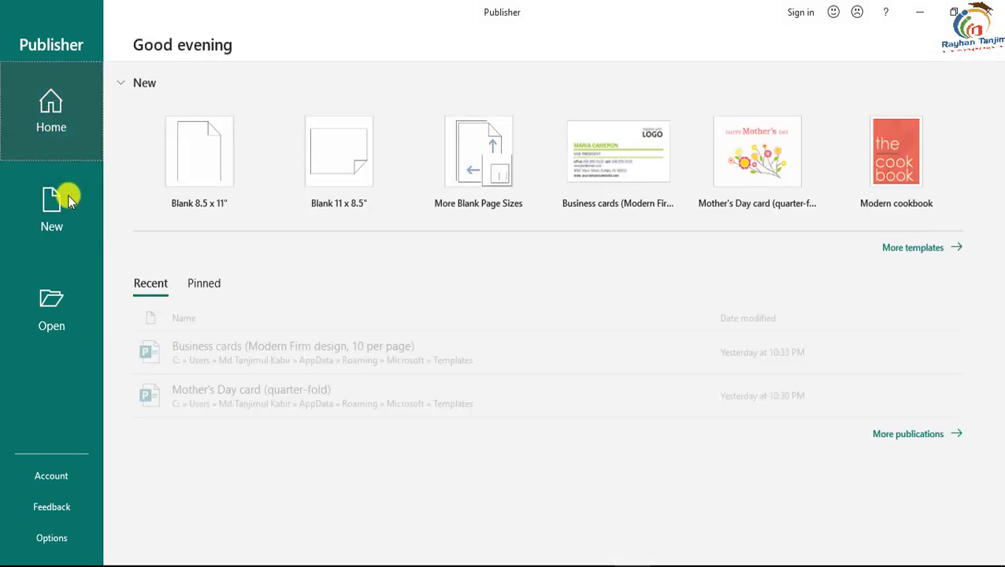
{"action": "left_click", "coordinate": [62, 212]}
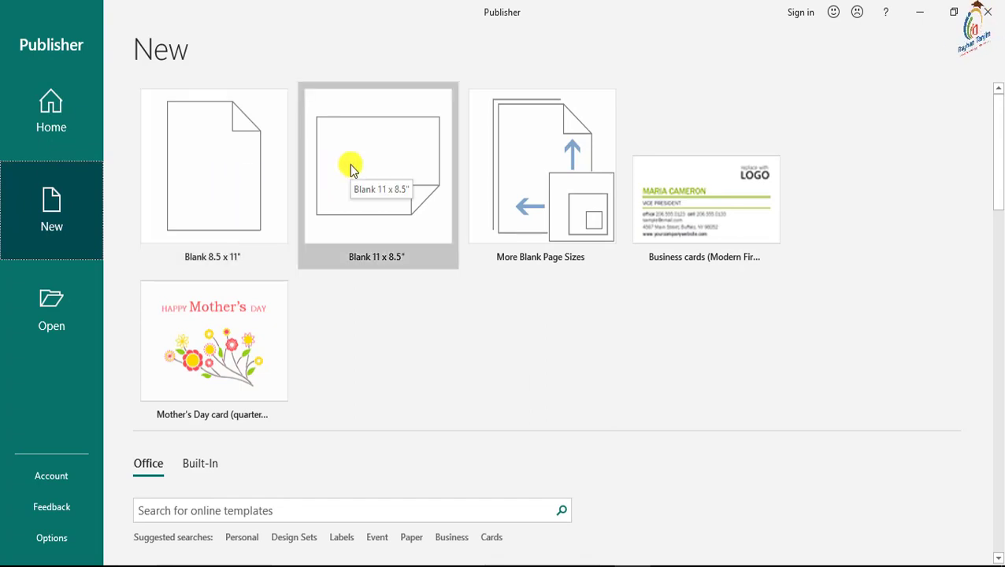
{"action": "left_click", "coordinate": [299, 217]}
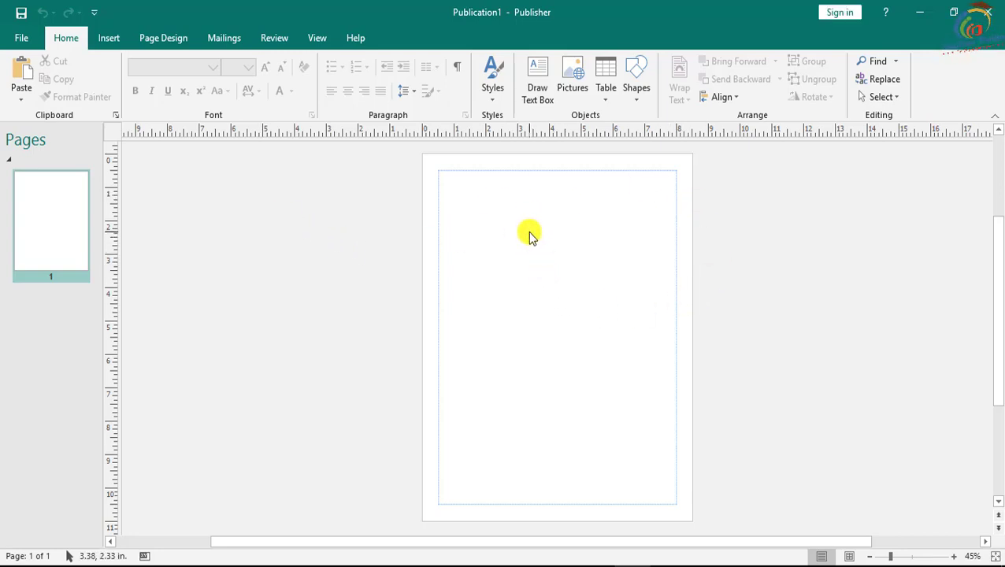
- Look through the Insert, Page Design, Mailings, Review and View ribbon tabs
{"action": "left_click", "coordinate": [109, 38]}
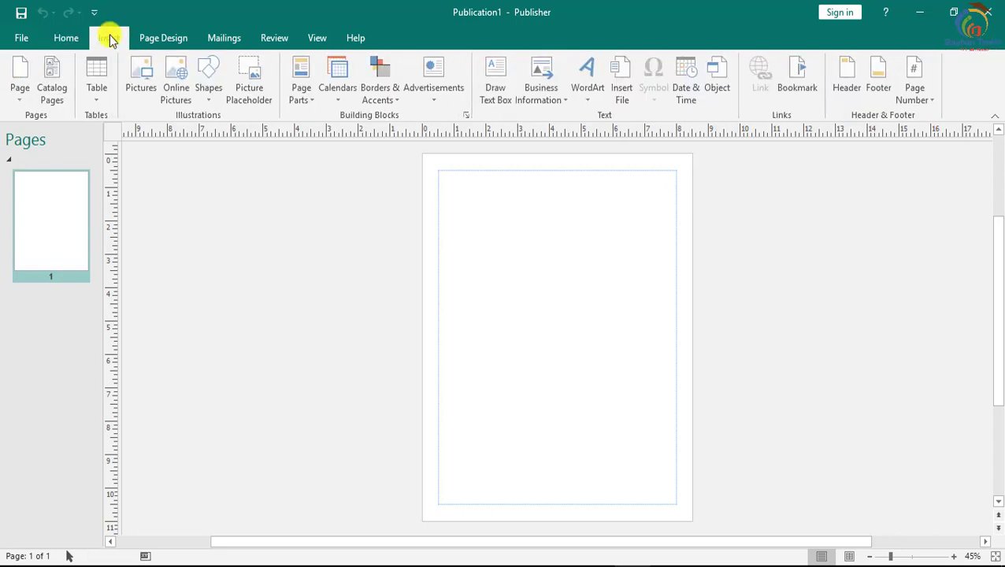
{"action": "left_click", "coordinate": [163, 38]}
{"action": "left_click", "coordinate": [224, 37]}
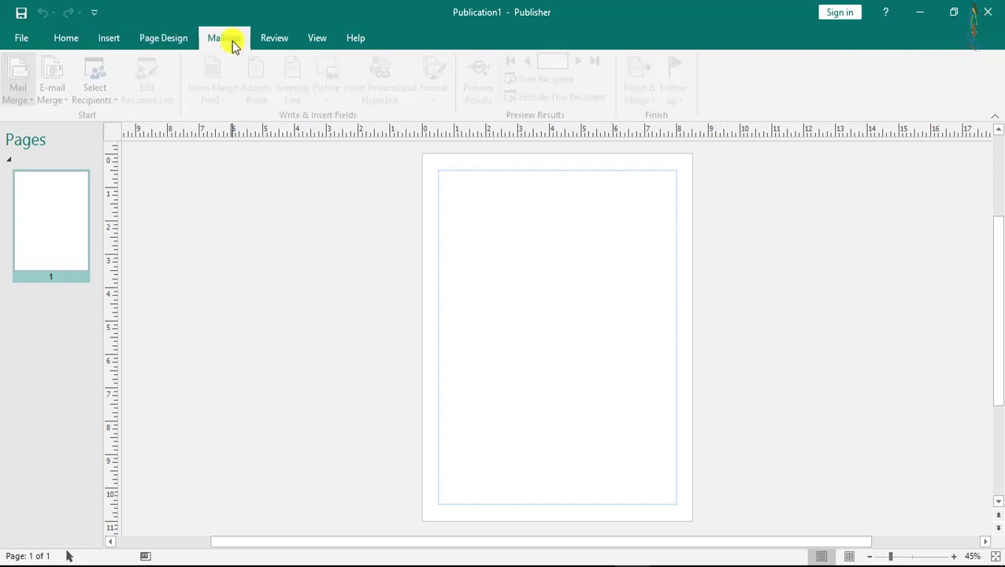
{"action": "left_click", "coordinate": [275, 37]}
{"action": "left_click", "coordinate": [319, 39]}
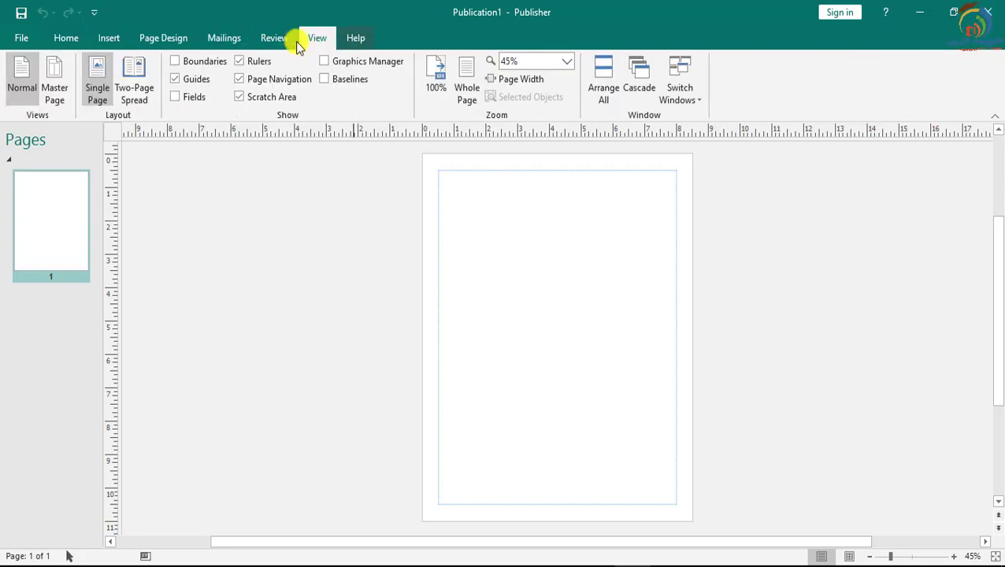
{"action": "left_click", "coordinate": [18, 40]}
- Go back to File and show more publication templates, scrolling through the featured ones
{"action": "left_click", "coordinate": [20, 44]}
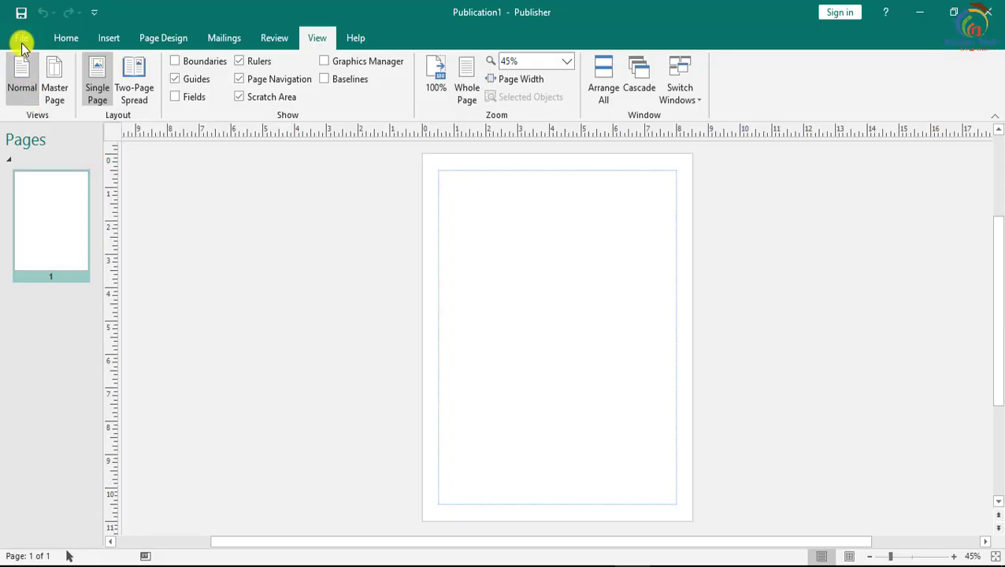
{"action": "left_click", "coordinate": [19, 38]}
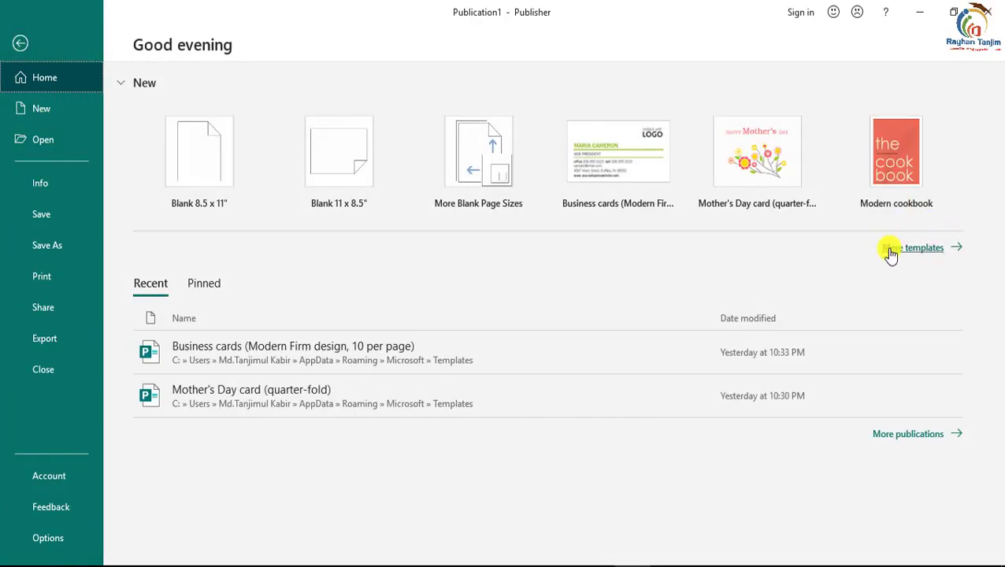
{"action": "left_click", "coordinate": [918, 249]}
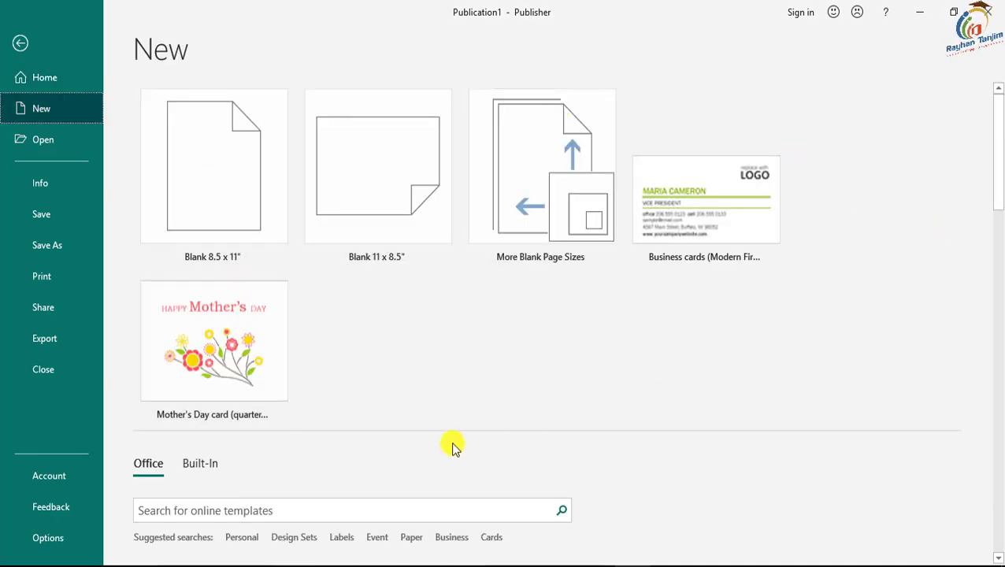
{"action": "scroll", "coordinate": [474, 283], "scroll_direction": "down", "scroll_amount": 1}
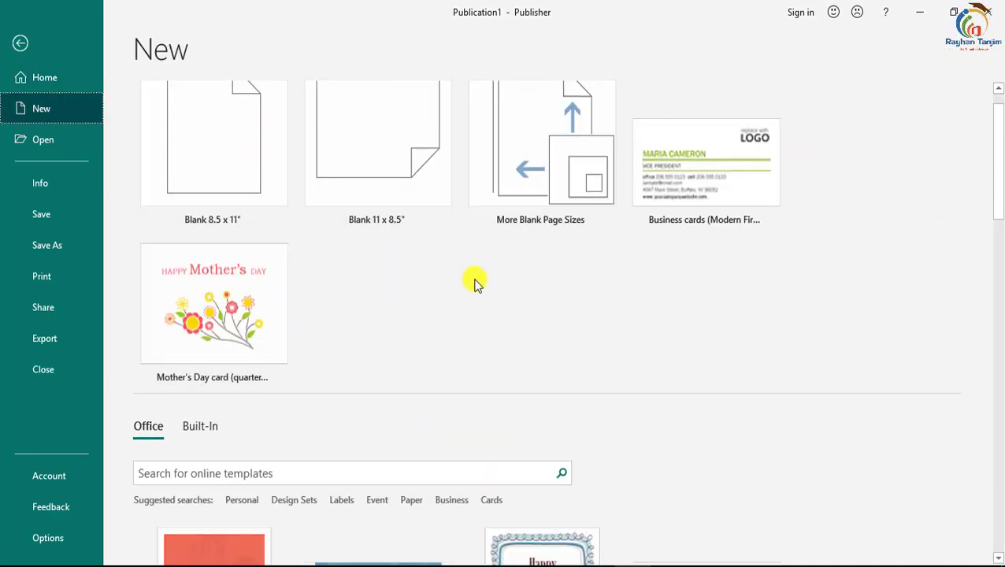
{"action": "scroll", "coordinate": [496, 324], "scroll_direction": "down", "scroll_amount": 1}
{"action": "scroll", "coordinate": [460, 321], "scroll_direction": "down", "scroll_amount": 3}
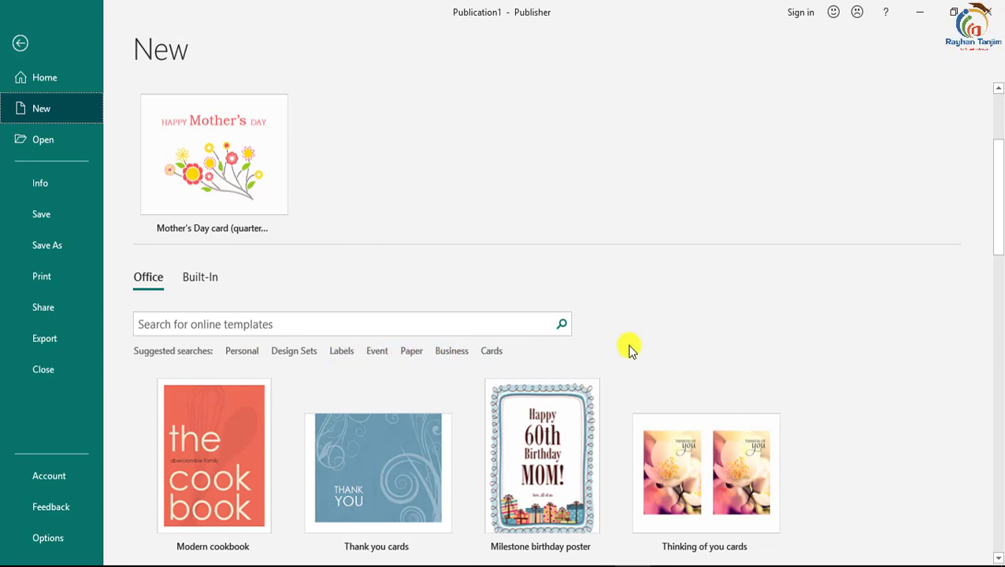
- Switch to the built-in template categories and scroll until Business Cards is visible
{"action": "left_click", "coordinate": [198, 278]}
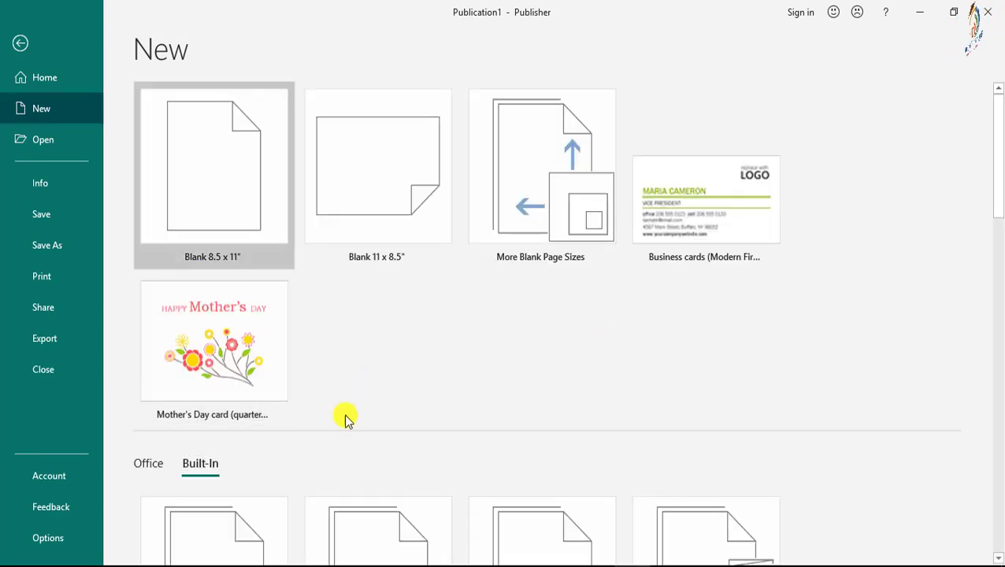
{"action": "scroll", "coordinate": [375, 355], "scroll_direction": "down", "scroll_amount": 1}
{"action": "scroll", "coordinate": [375, 354], "scroll_direction": "down", "scroll_amount": 2}
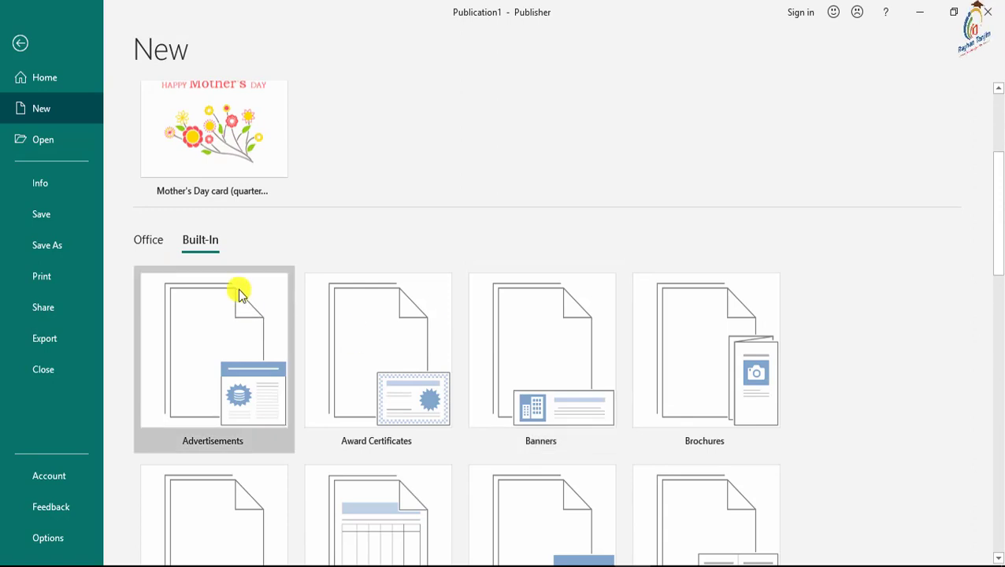
{"action": "scroll", "coordinate": [240, 291], "scroll_direction": "down", "scroll_amount": 1}
{"action": "scroll", "coordinate": [215, 337], "scroll_direction": "down", "scroll_amount": 3}
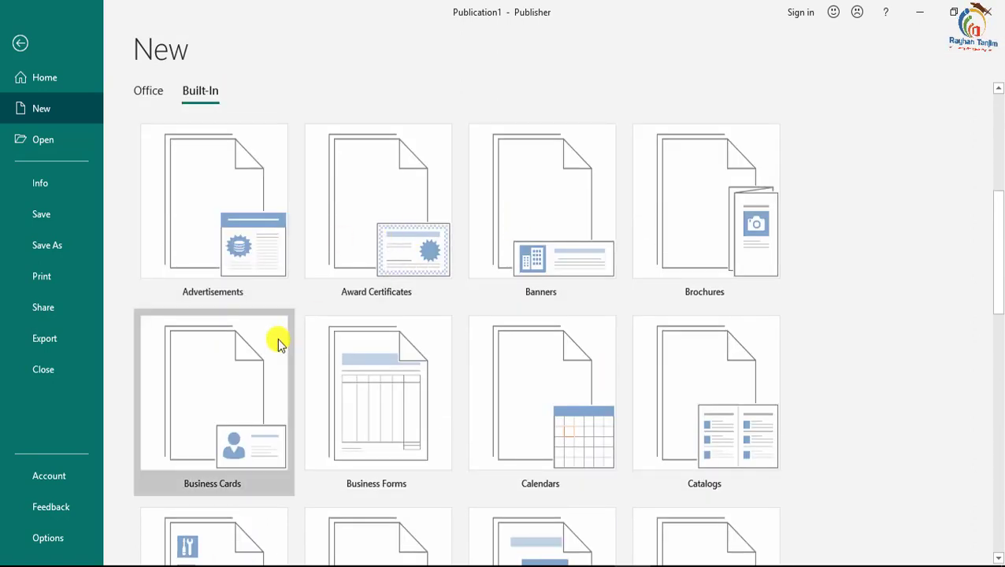
{"action": "scroll", "coordinate": [355, 350], "scroll_direction": "down", "scroll_amount": 2}
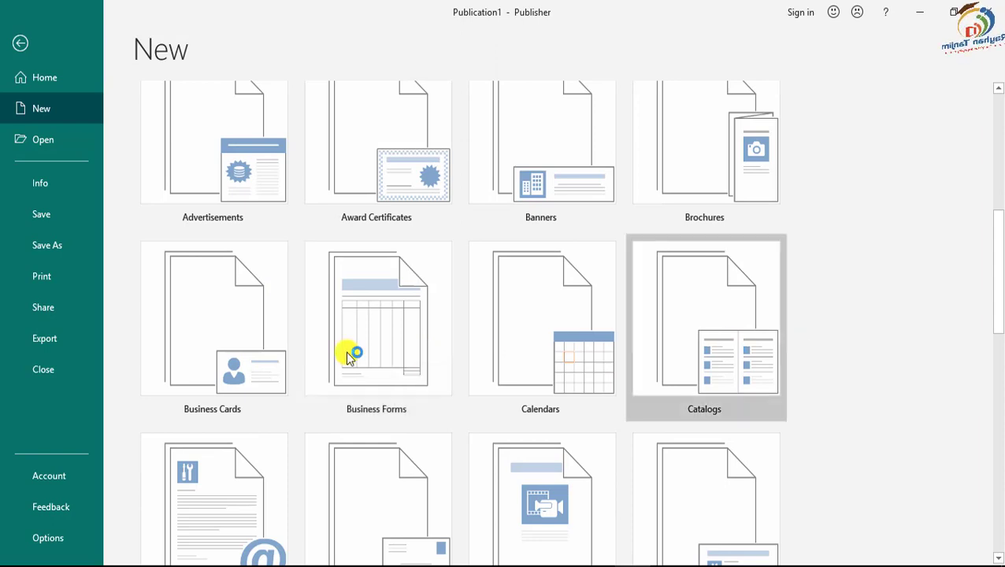
{"action": "scroll", "coordinate": [246, 352], "scroll_direction": "down", "scroll_amount": 2}
{"action": "scroll", "coordinate": [492, 344], "scroll_direction": "down", "scroll_amount": 4}
{"action": "scroll", "coordinate": [468, 338], "scroll_direction": "down", "scroll_amount": 1}
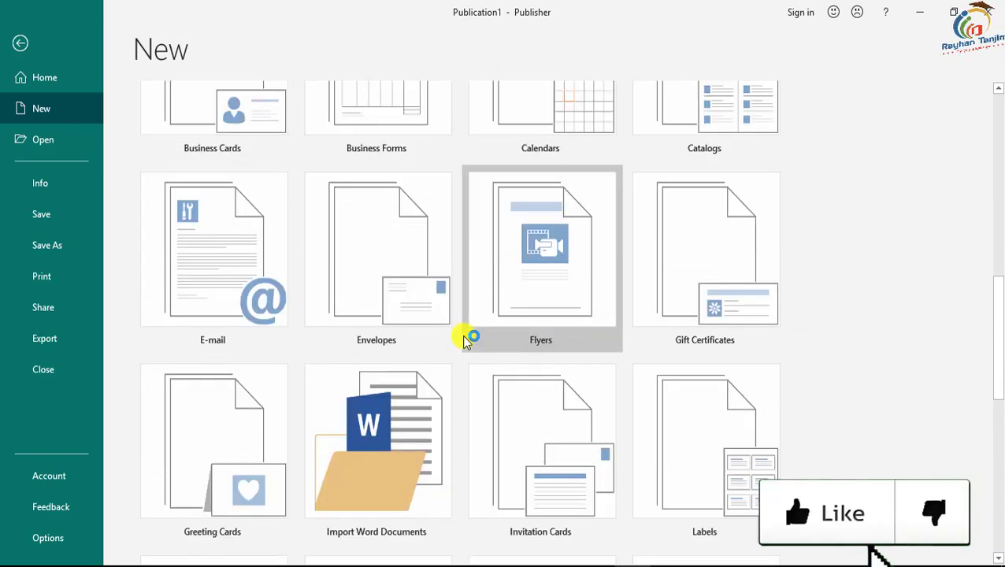
{"action": "scroll", "coordinate": [259, 416], "scroll_direction": "up", "scroll_amount": 2}
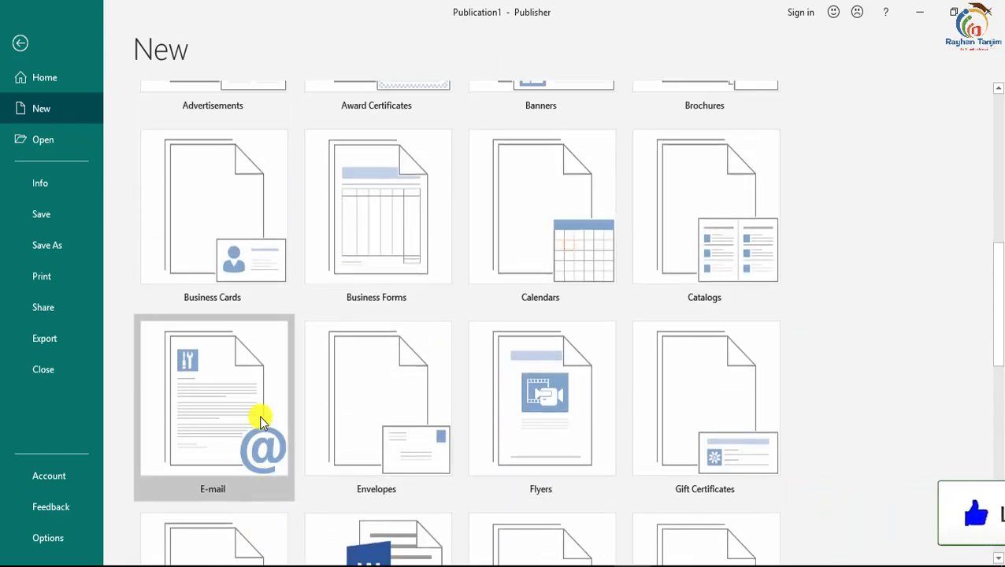
{"action": "scroll", "coordinate": [244, 236], "scroll_direction": "up", "scroll_amount": 2}
- Open the Business Cards category and scroll through Installed and More Installed Templates
{"action": "left_click", "coordinate": [215, 211]}
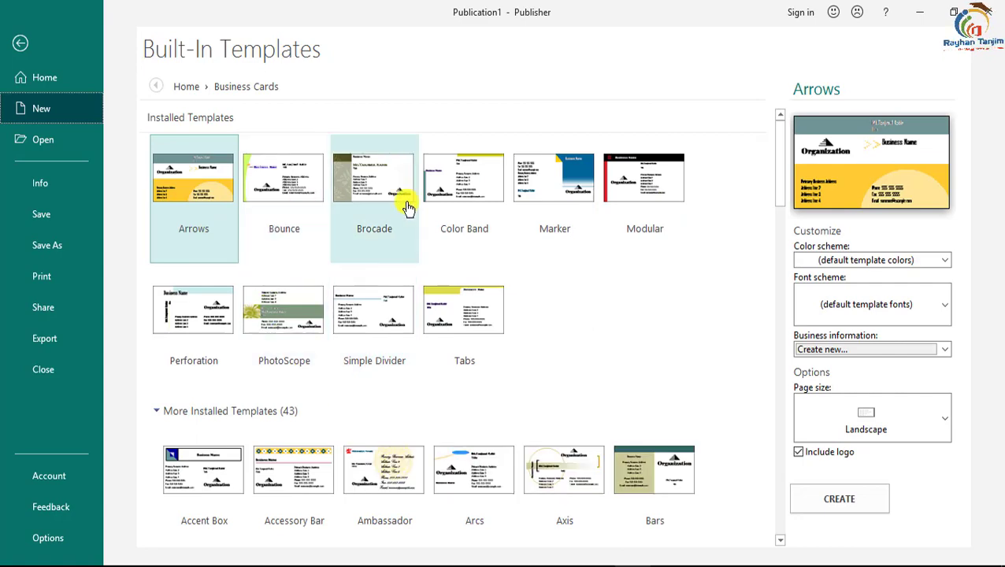
{"action": "scroll", "coordinate": [630, 354], "scroll_direction": "down", "scroll_amount": 5}
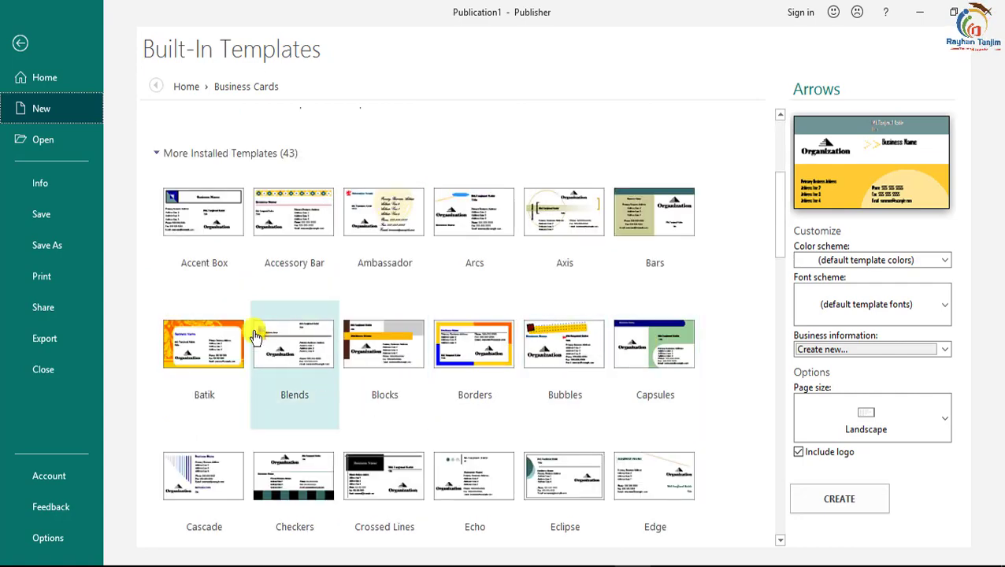
{"action": "scroll", "coordinate": [253, 332], "scroll_direction": "down", "scroll_amount": 4}
{"action": "scroll", "coordinate": [478, 367], "scroll_direction": "up", "scroll_amount": 6}
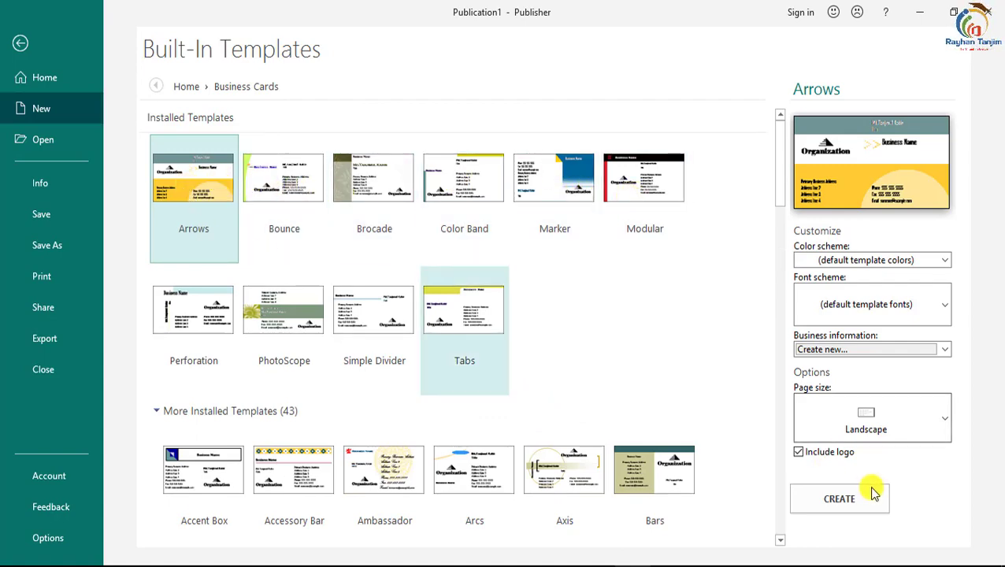
- Create a card from the Arrows design and replace its Title placeholder with 'Engineer'
{"action": "left_click", "coordinate": [850, 505]}
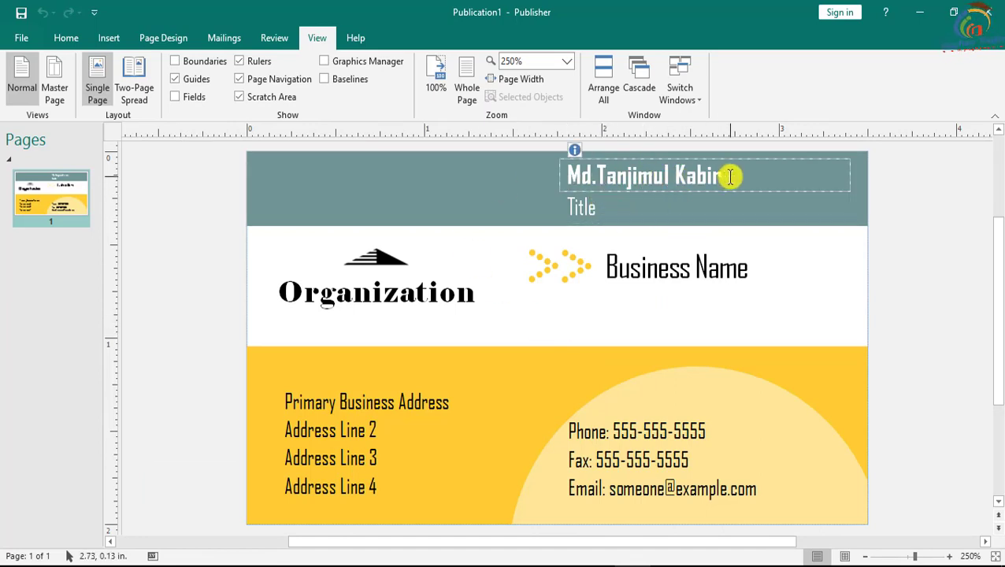
{"action": "left_click", "coordinate": [602, 208]}
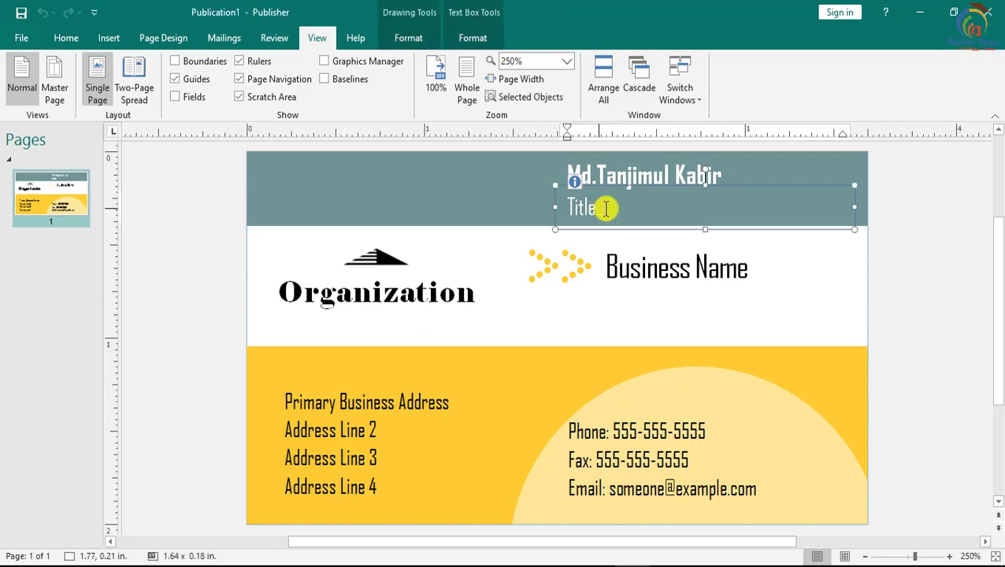
{"action": "left_click", "coordinate": [698, 171]}
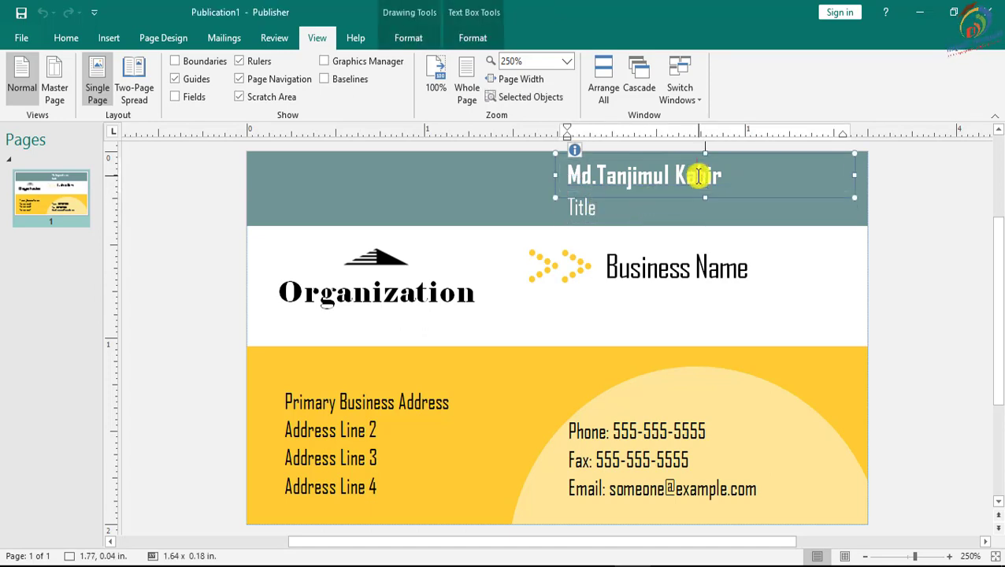
{"action": "mouse_move", "coordinate": [731, 173]}
{"action": "left_mouse_down"}
{"action": "mouse_move", "coordinate": [599, 175]}
{"action": "mouse_move", "coordinate": [634, 209]}
{"action": "left_mouse_up"}
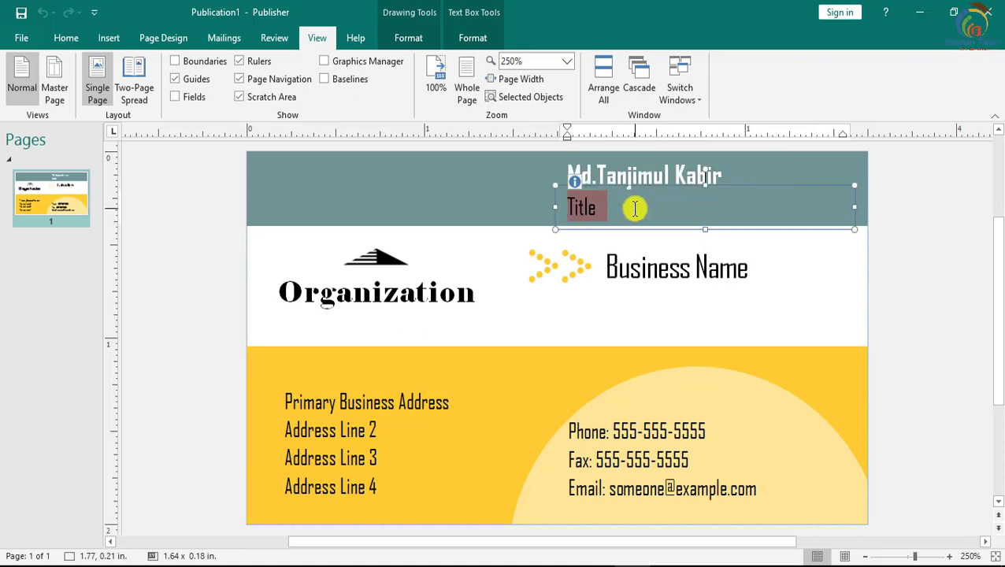
{"action": "type", "text": "Engineer"}
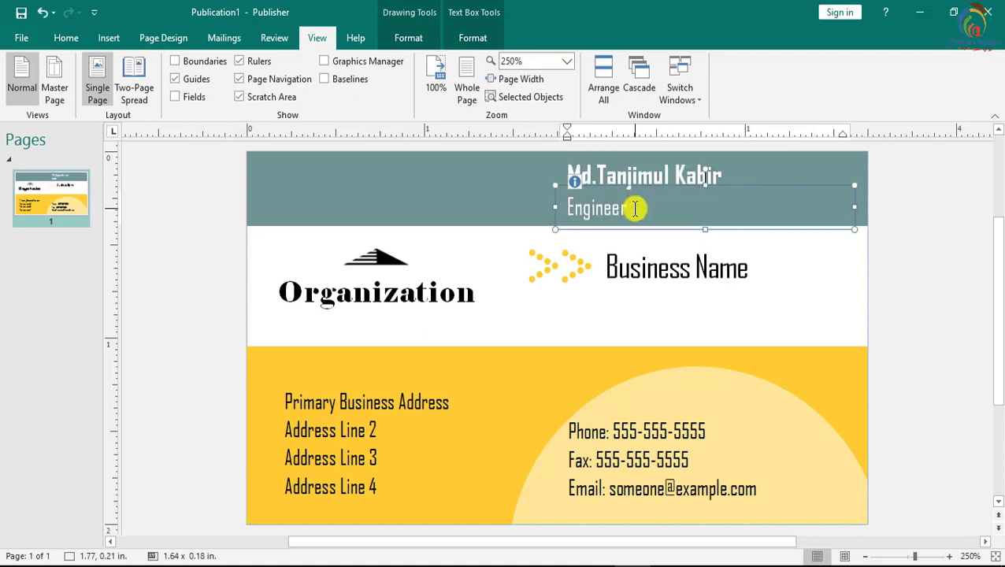
- Click through the business name, logo, address and phone number text boxes
{"action": "left_click", "coordinate": [689, 272]}
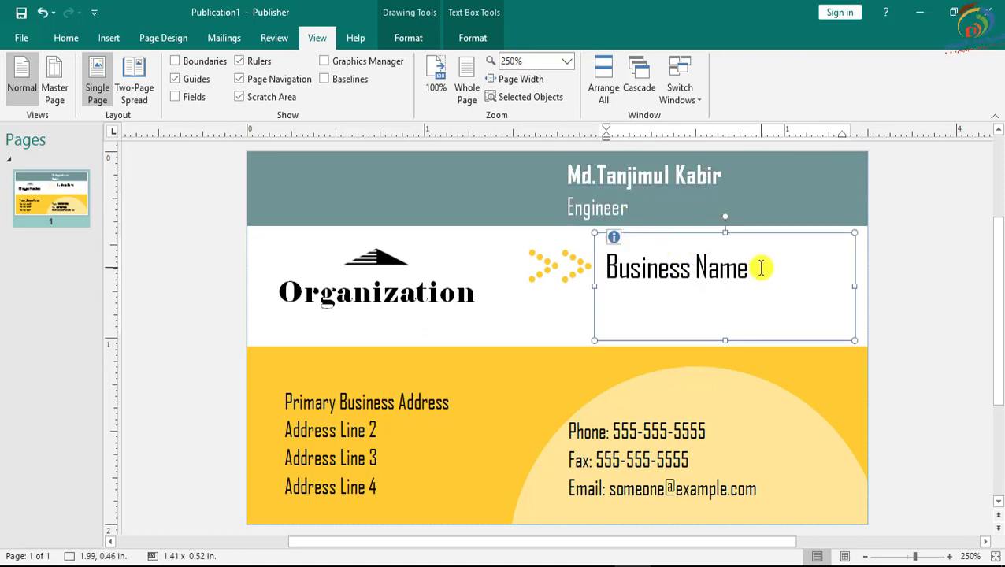
{"action": "double_click", "coordinate": [350, 291]}
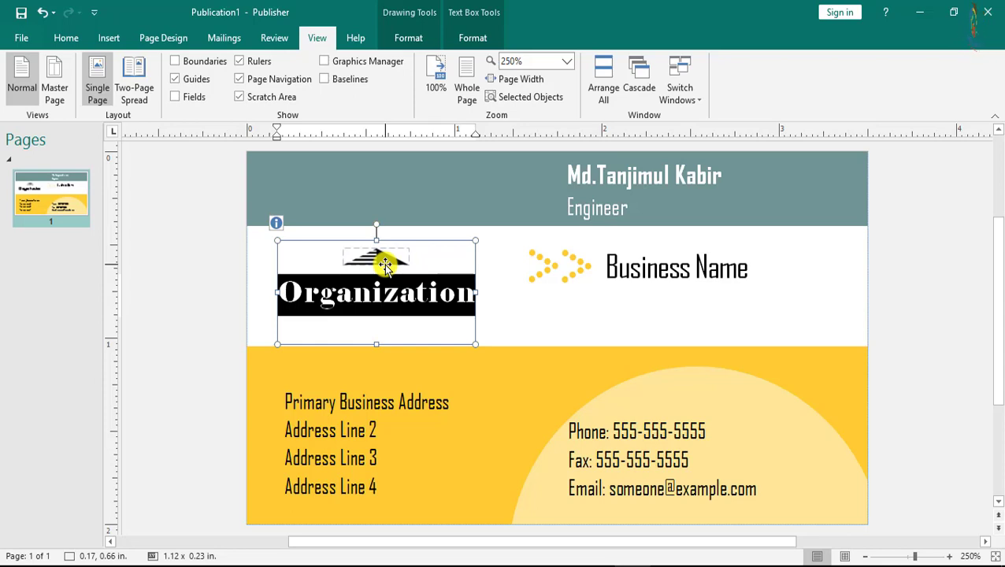
{"action": "left_click", "coordinate": [417, 395]}
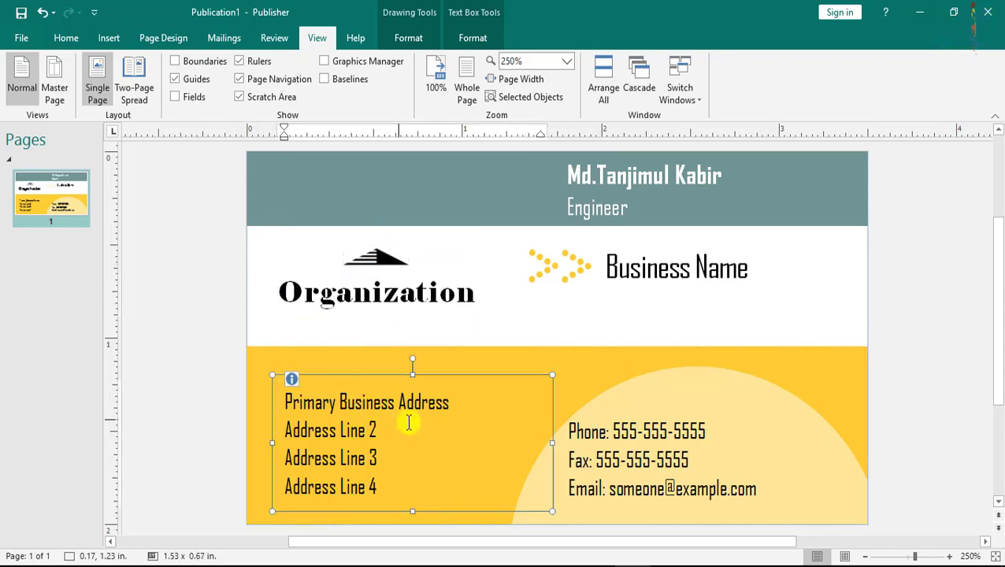
{"action": "left_click", "coordinate": [651, 432]}
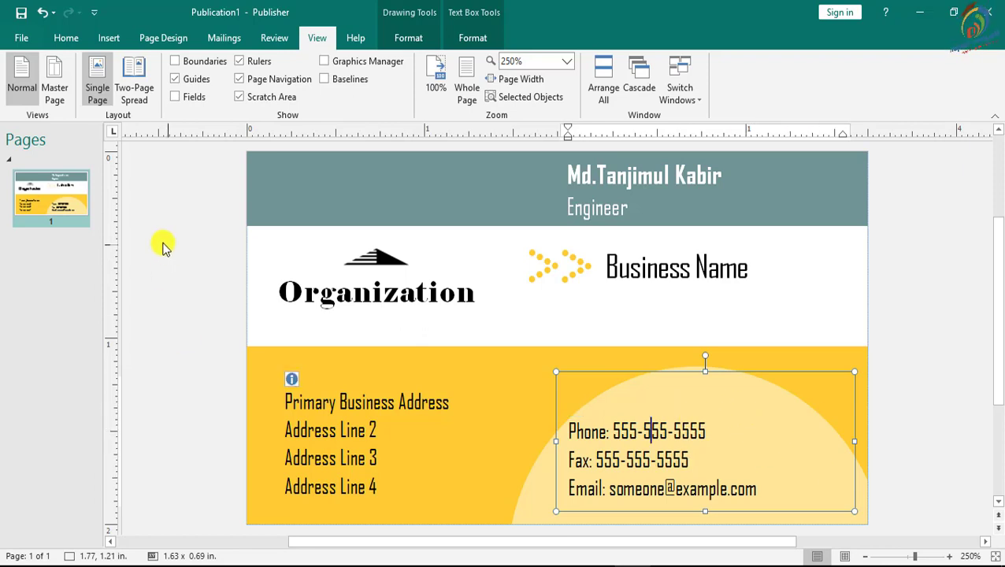
{"action": "key", "text": "ctrl+End"}
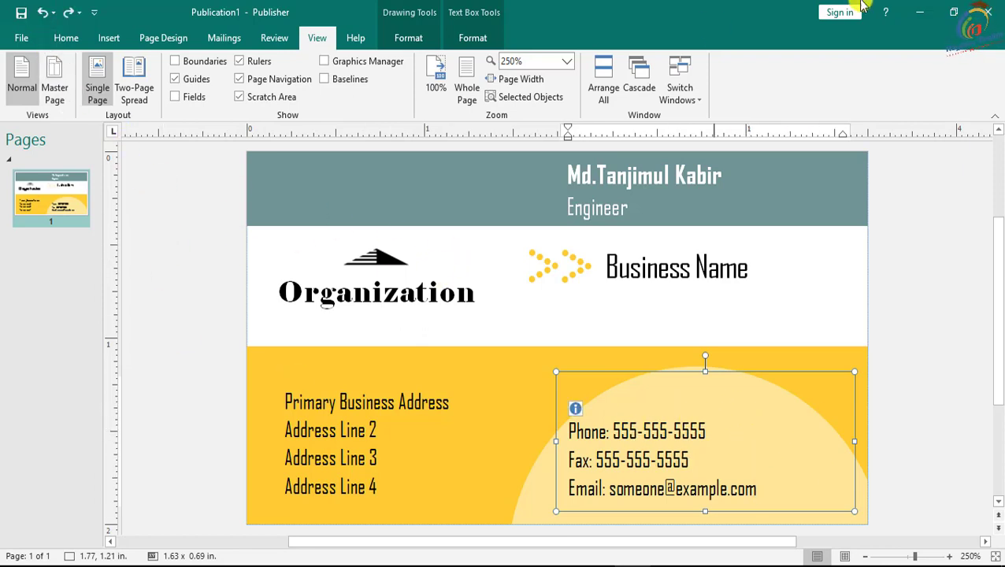
- Save the card to the Desktop as a JPEG File Interchange Format image named 12
{"action": "left_click", "coordinate": [26, 38]}
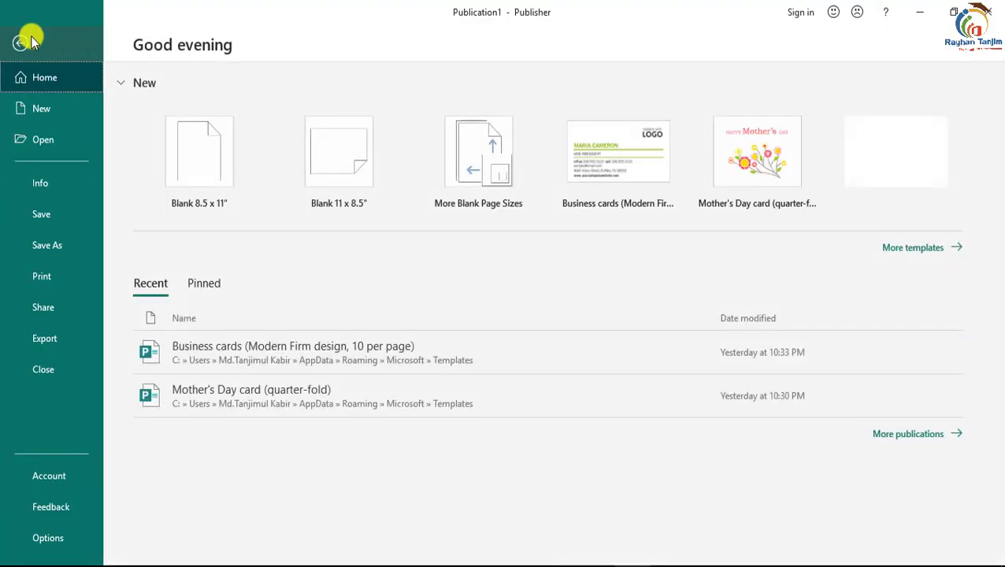
{"action": "left_click", "coordinate": [54, 246]}
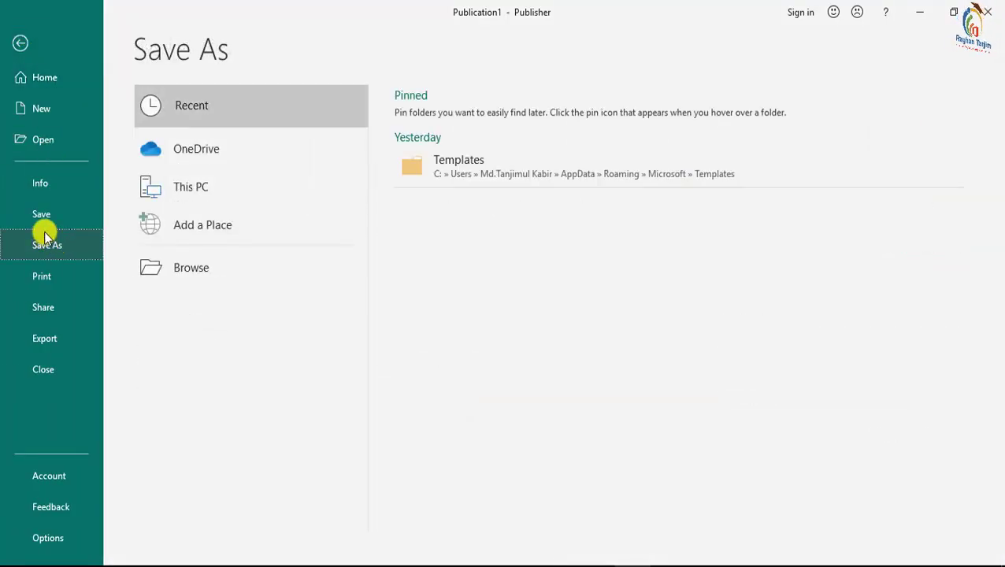
{"action": "left_click", "coordinate": [328, 116]}
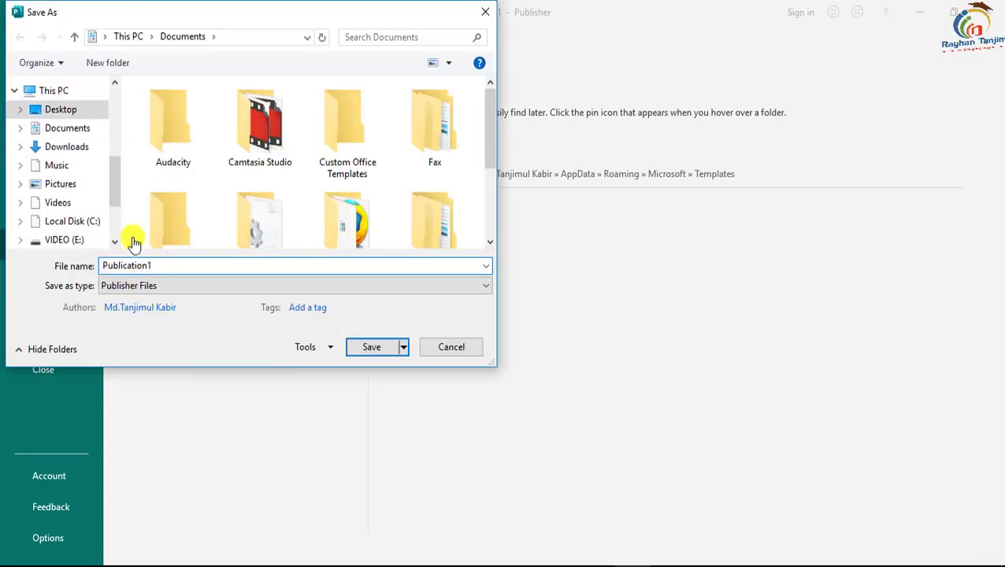
{"action": "left_click", "coordinate": [175, 285]}
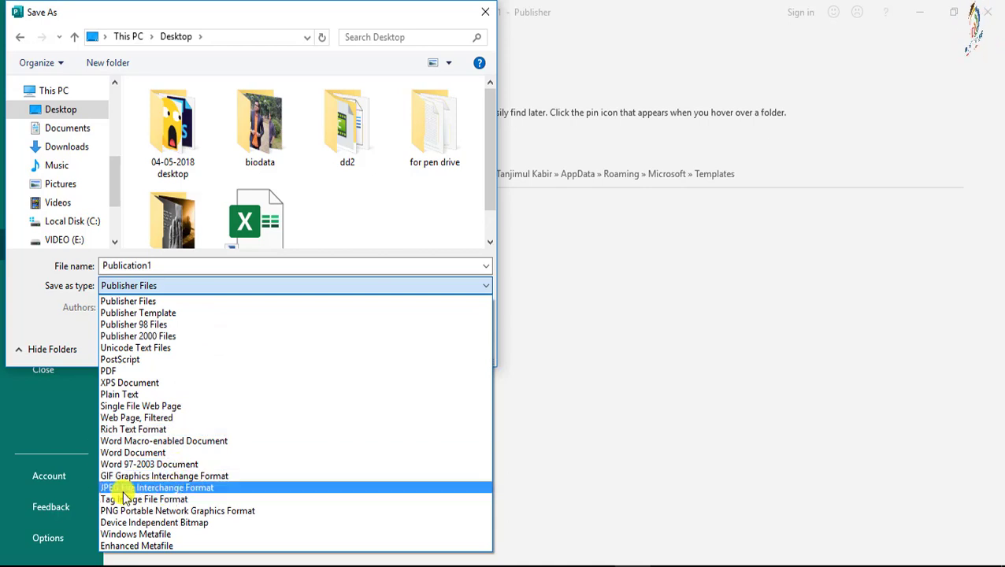
{"action": "left_click", "coordinate": [133, 487]}
{"action": "left_click", "coordinate": [164, 265]}
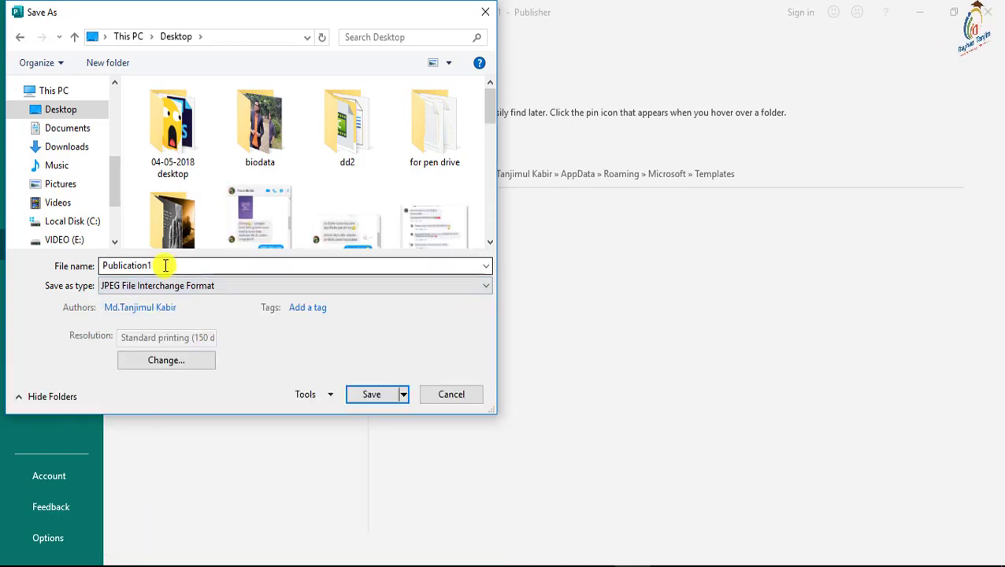
{"action": "double_click", "coordinate": [164, 265]}
{"action": "type", "text": "123"}
{"action": "left_click", "coordinate": [377, 393]}
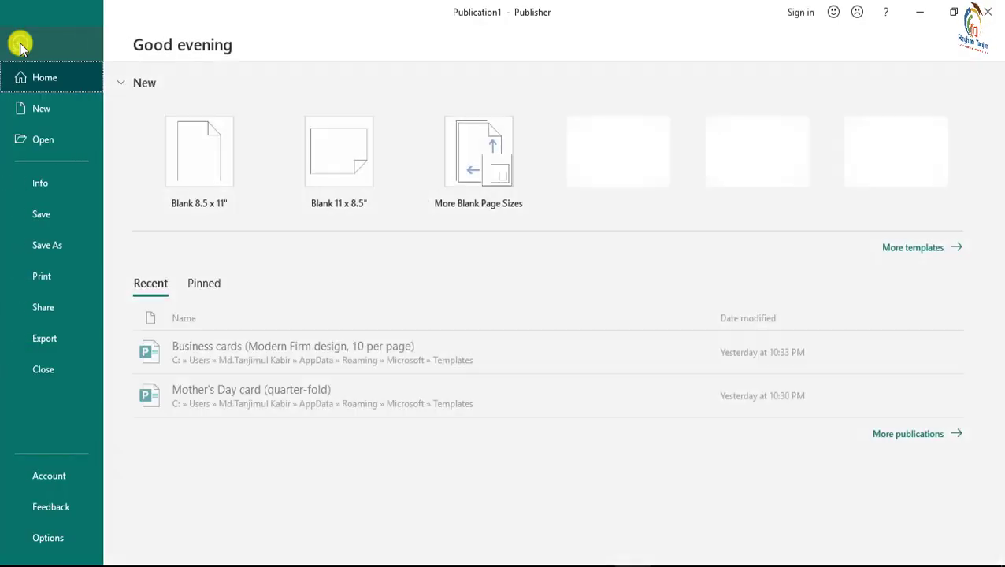
- Scroll the new-publication template gallery and open the Design Sets suggested search
{"action": "left_click", "coordinate": [22, 41]}
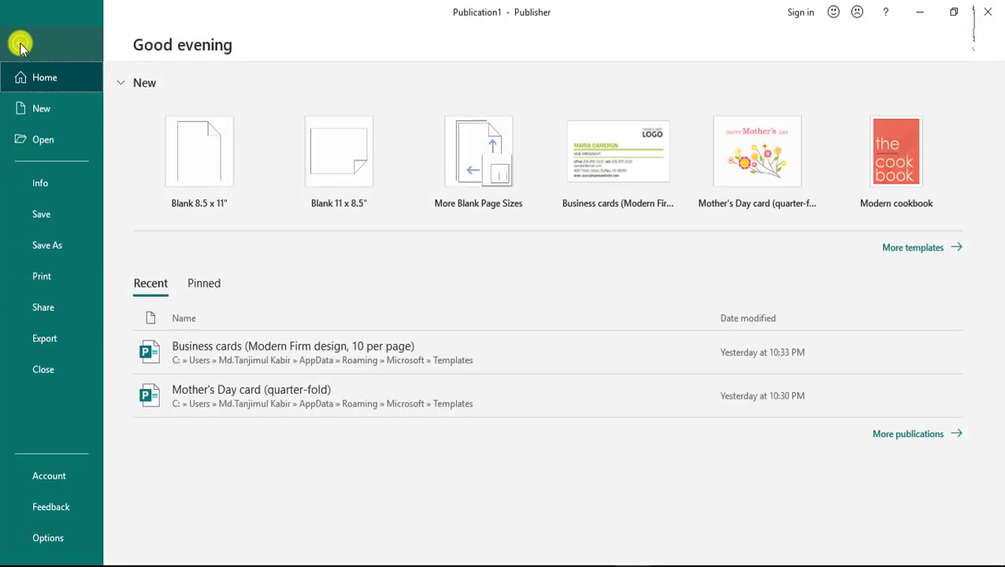
{"action": "left_click", "coordinate": [906, 247]}
{"action": "scroll", "coordinate": [671, 308], "scroll_direction": "down", "scroll_amount": 1}
{"action": "scroll", "coordinate": [374, 313], "scroll_direction": "down", "scroll_amount": 2}
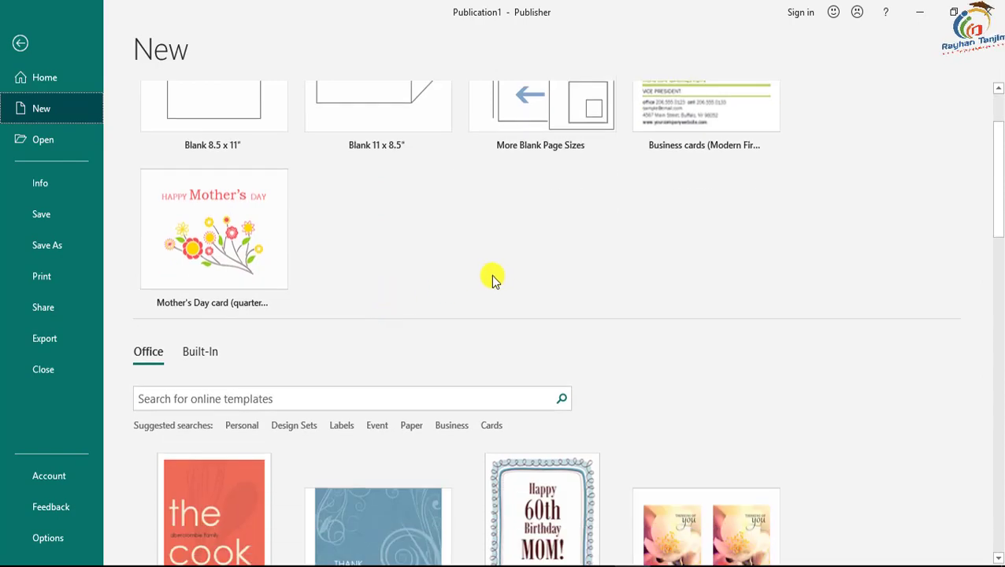
{"action": "scroll", "coordinate": [489, 278], "scroll_direction": "down", "scroll_amount": 2}
{"action": "scroll", "coordinate": [679, 268], "scroll_direction": "down", "scroll_amount": 1}
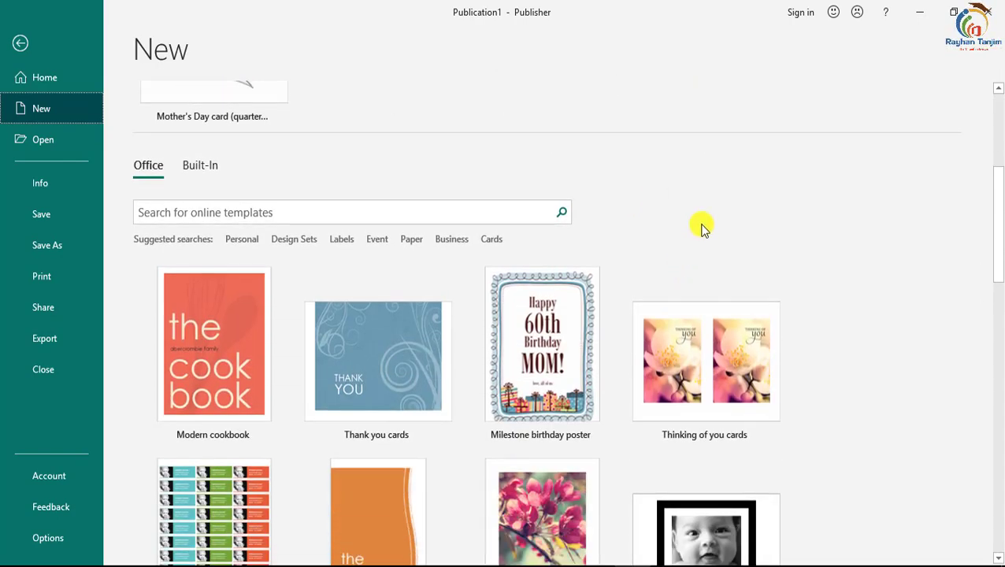
{"action": "scroll", "coordinate": [404, 254], "scroll_direction": "down", "scroll_amount": 2}
{"action": "scroll", "coordinate": [381, 291], "scroll_direction": "down", "scroll_amount": 2}
{"action": "scroll", "coordinate": [384, 301], "scroll_direction": "up", "scroll_amount": 5}
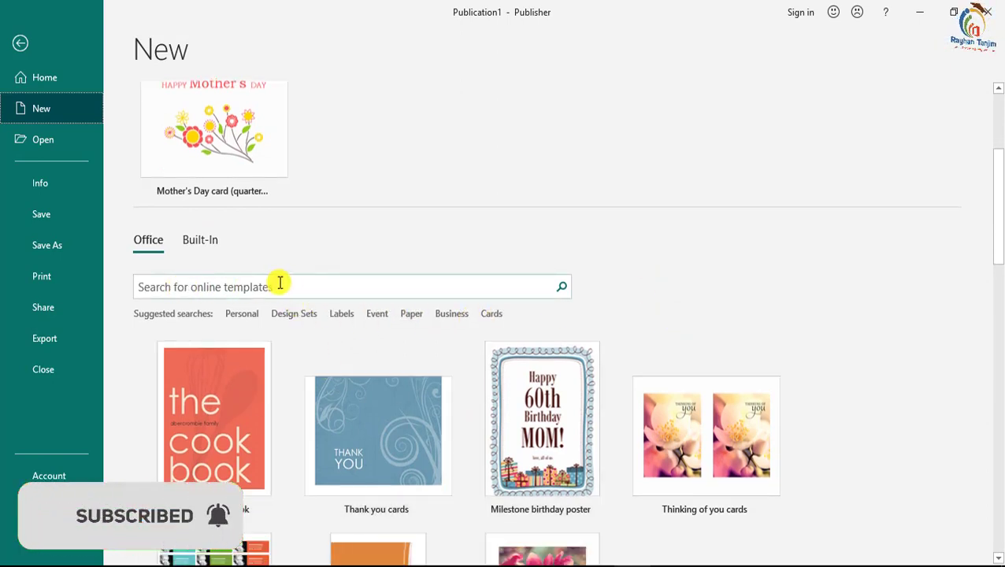
{"action": "scroll", "coordinate": [426, 299], "scroll_direction": "down", "scroll_amount": 1}
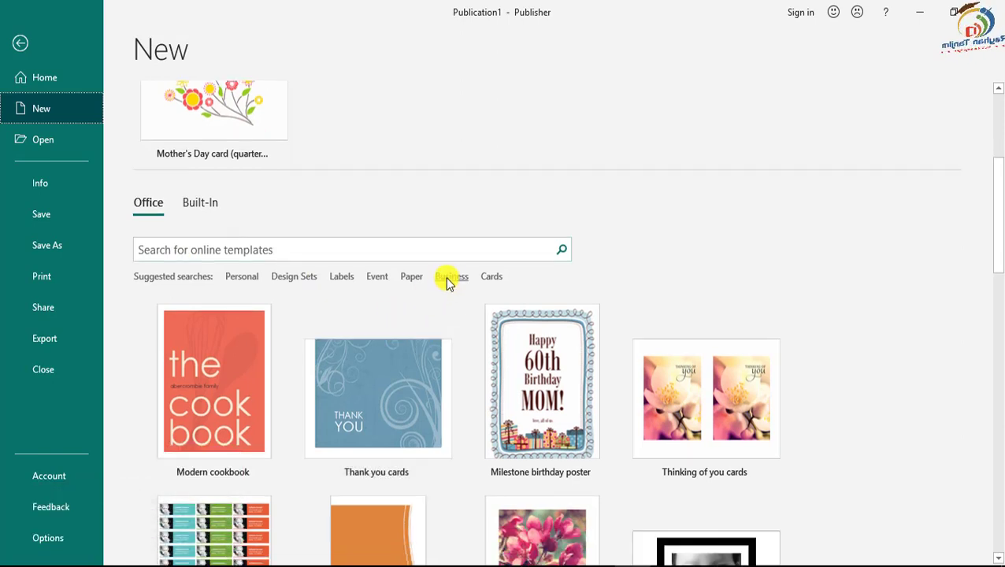
{"action": "left_click", "coordinate": [294, 277]}
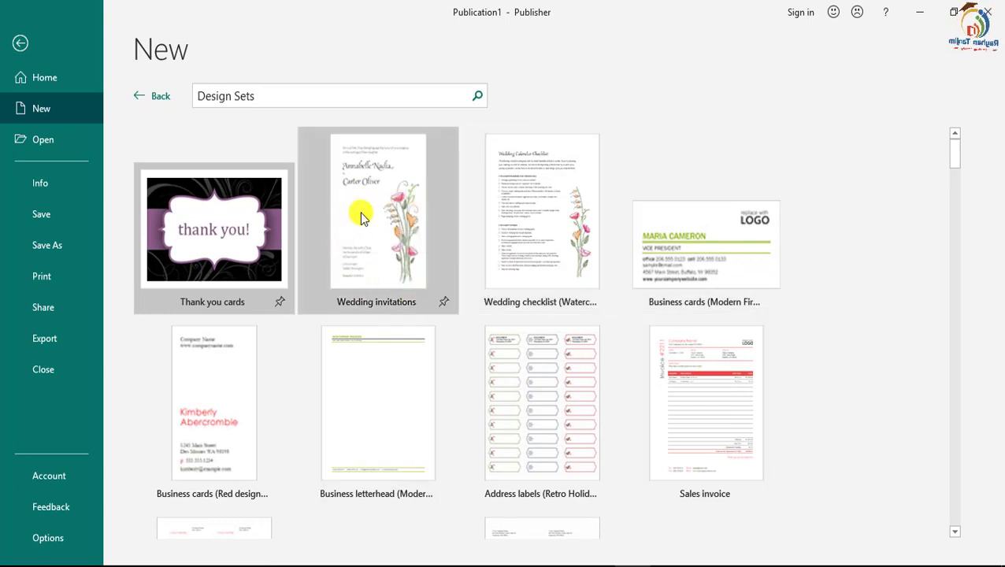
- Create a floral invitation from Wedding invitations and select both name lines on the left card
{"action": "left_click", "coordinate": [401, 224]}
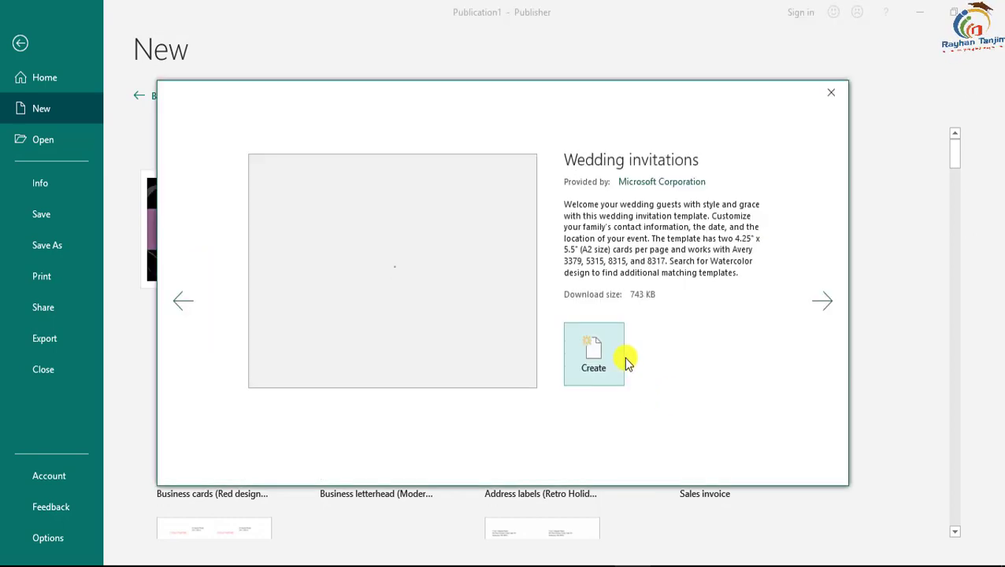
{"action": "left_click", "coordinate": [597, 356]}
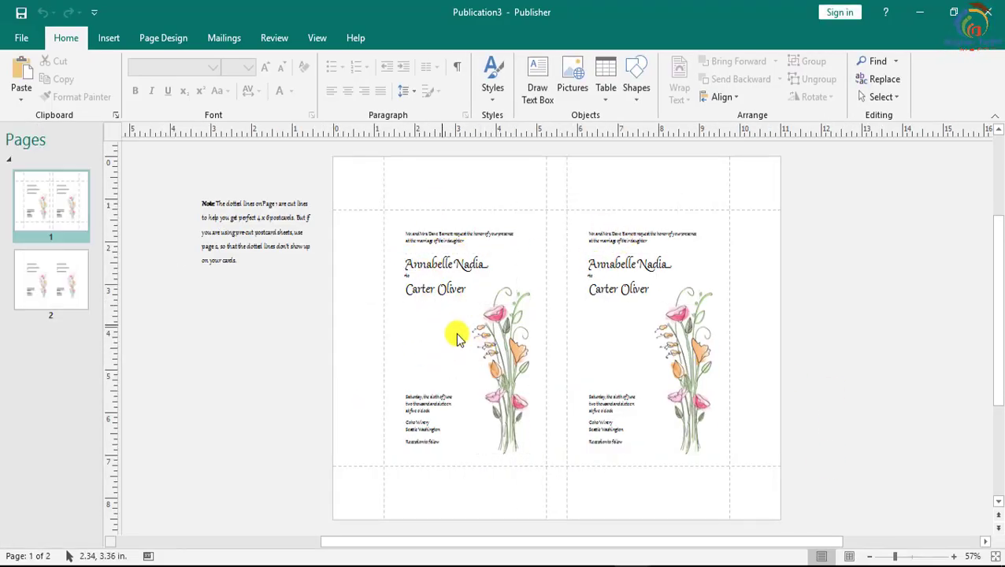
{"action": "left_click", "coordinate": [450, 265]}
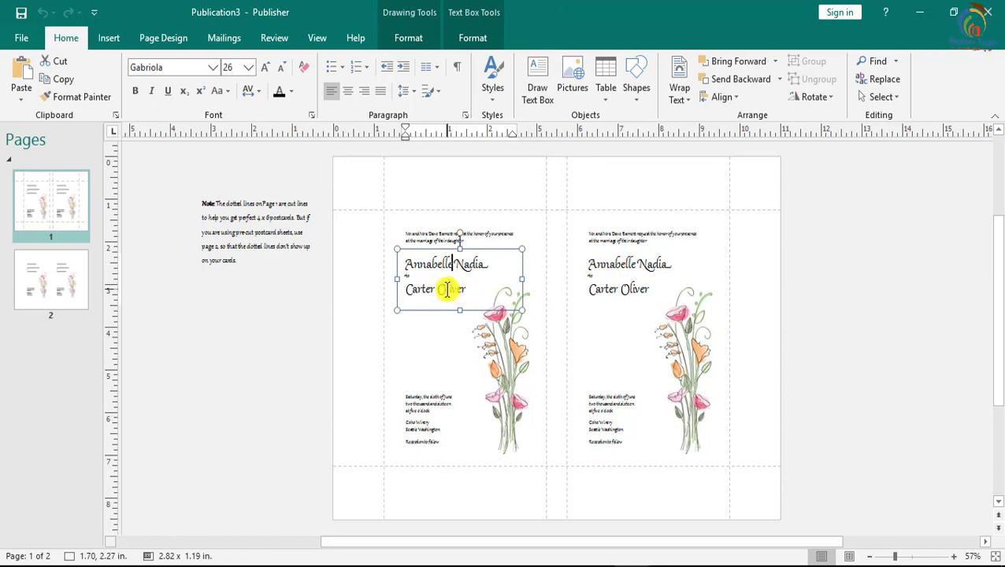
{"action": "left_click", "coordinate": [426, 235]}
{"action": "left_click", "coordinate": [446, 287]}
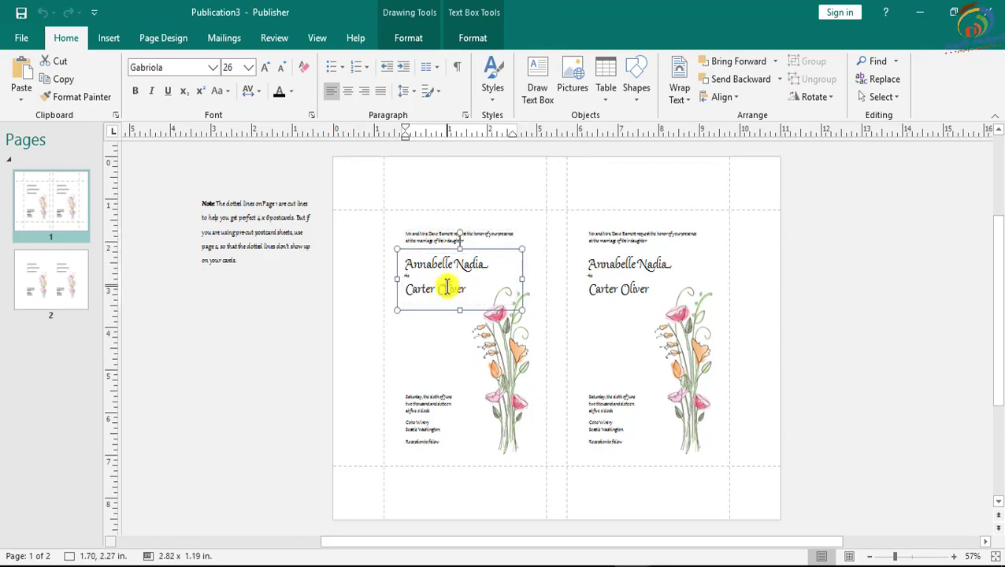
{"action": "left_click_drag", "start_coordinate": [468, 288], "coordinate": [426, 267]}
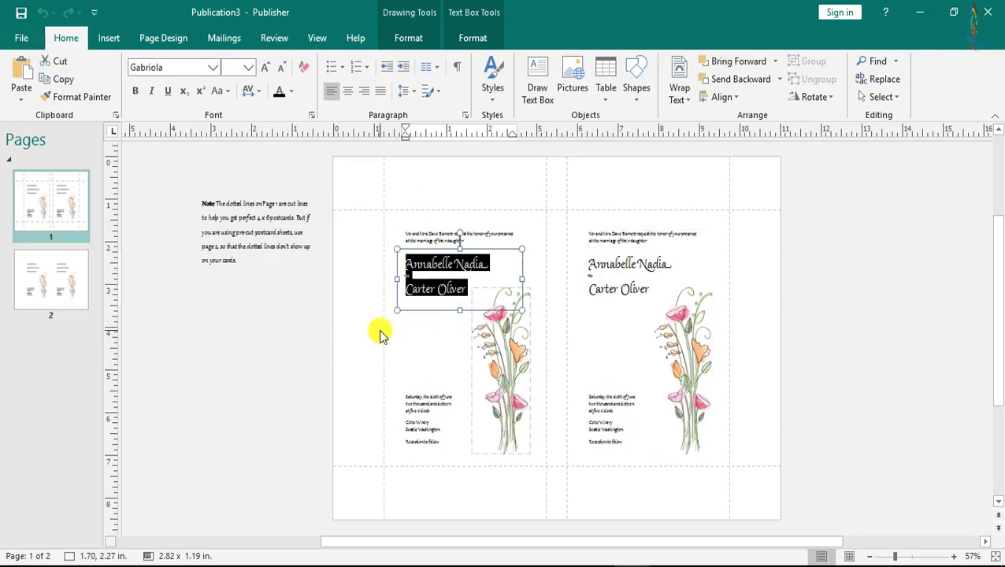
{"action": "left_click", "coordinate": [22, 37]}
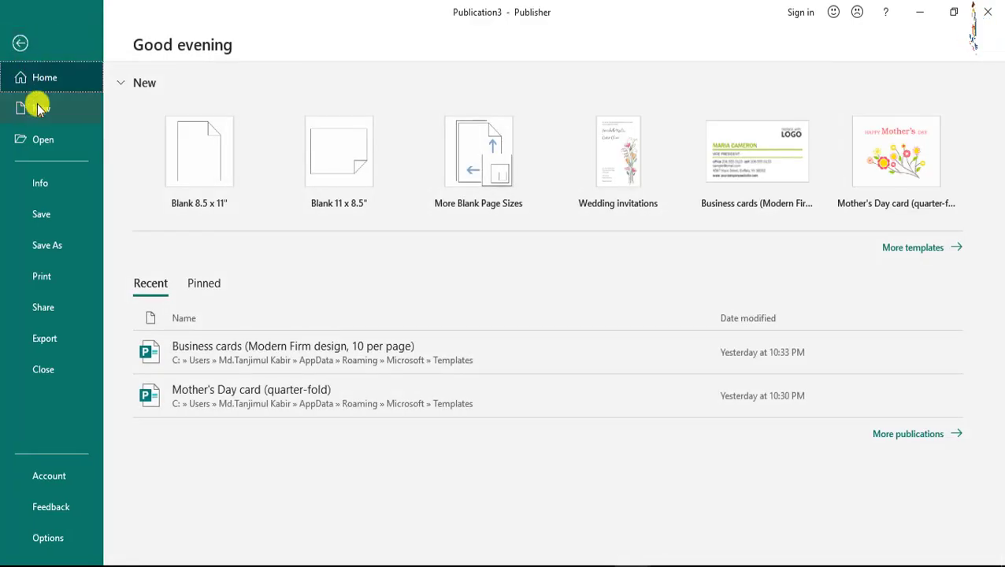
- Under Built-In templates, open Award Certificates and create a publication from Appreciation 7
{"action": "left_click", "coordinate": [921, 249]}
{"action": "scroll", "coordinate": [706, 284], "scroll_direction": "down", "scroll_amount": 5}
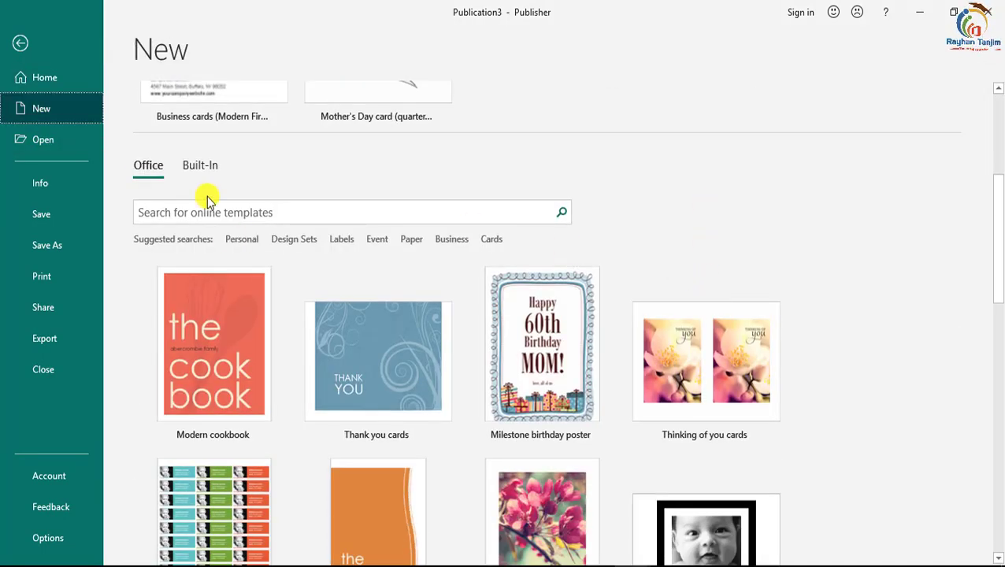
{"action": "left_click", "coordinate": [200, 164]}
{"action": "scroll", "coordinate": [415, 332], "scroll_direction": "down", "scroll_amount": 2}
{"action": "scroll", "coordinate": [378, 337], "scroll_direction": "down", "scroll_amount": 1}
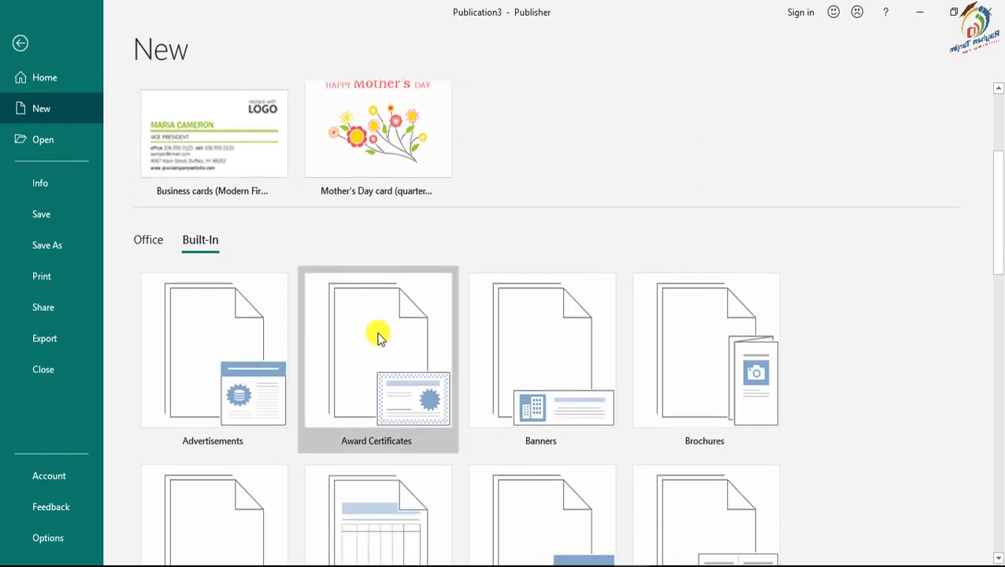
{"action": "scroll", "coordinate": [852, 339], "scroll_direction": "down", "scroll_amount": 1}
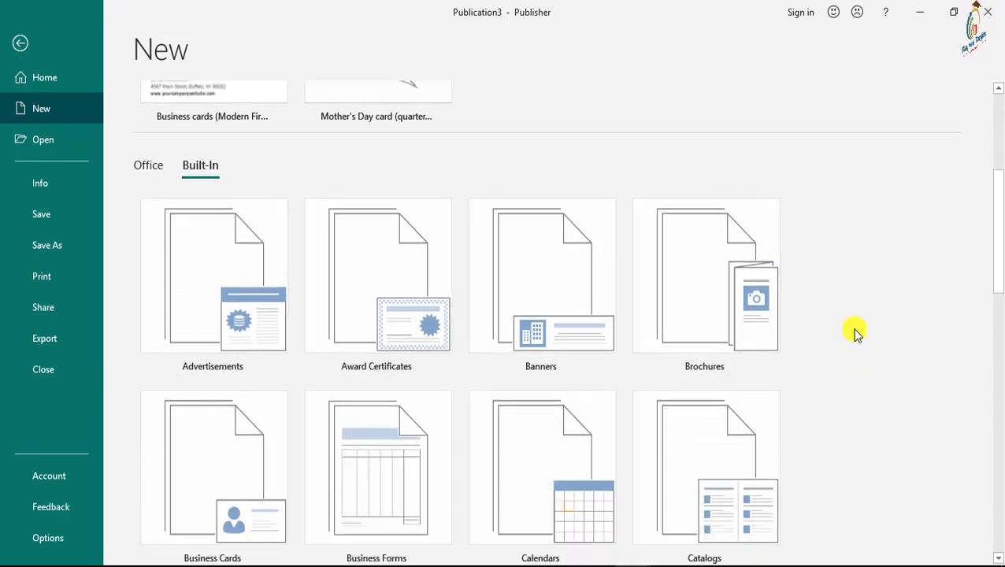
{"action": "left_click", "coordinate": [376, 285]}
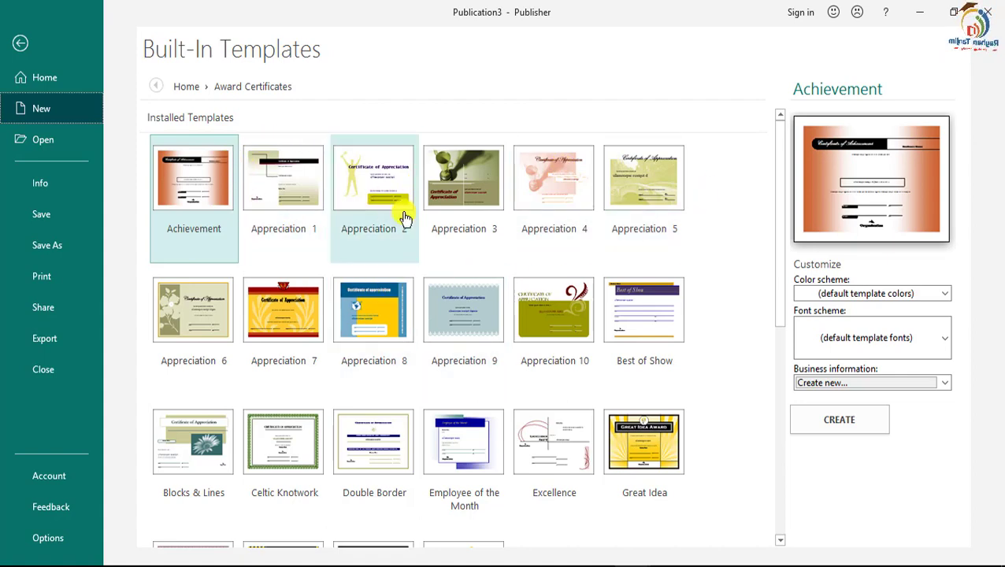
{"action": "left_click", "coordinate": [291, 311]}
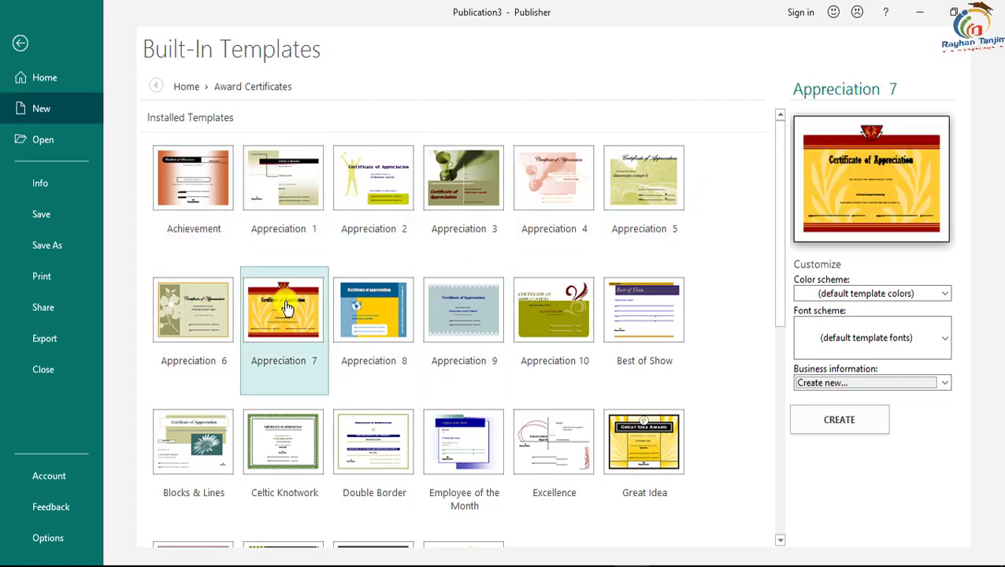
{"action": "left_click", "coordinate": [826, 421]}
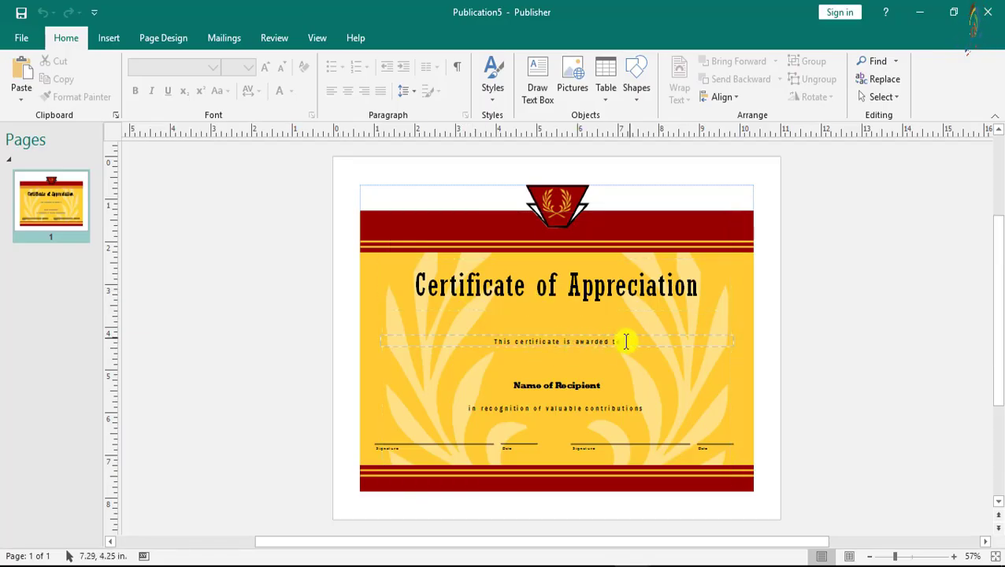
- Type the recipient's full name into Name of Recipient, then select the recognition line
{"action": "left_click", "coordinate": [554, 388]}
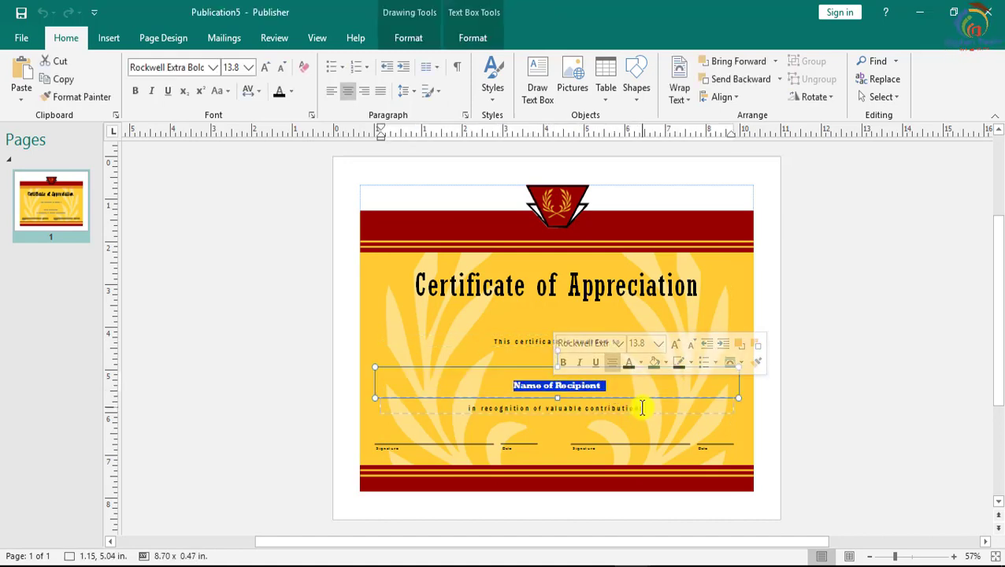
{"action": "type", "text": "Md.Tanjim"}
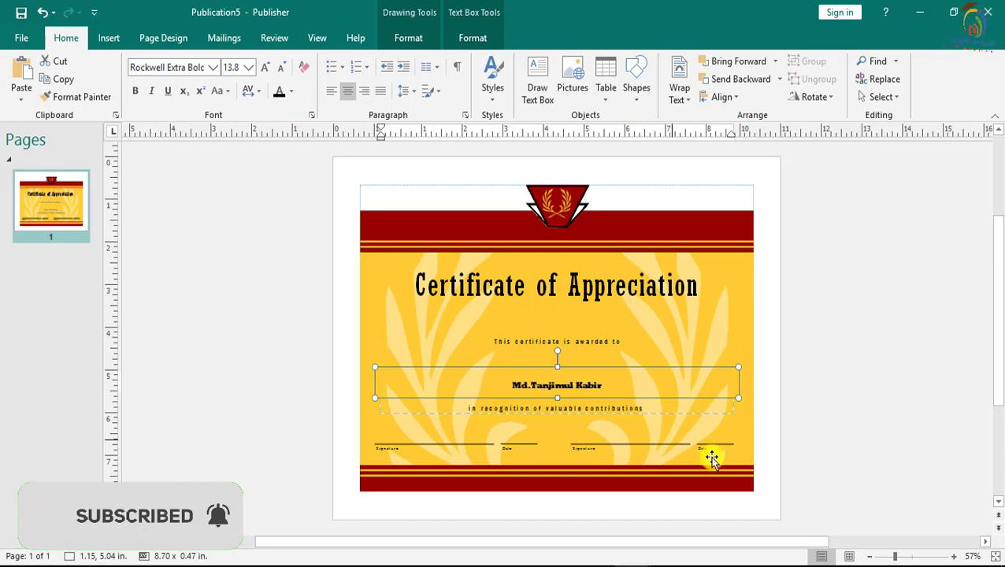
{"action": "triple_click", "coordinate": [626, 408]}
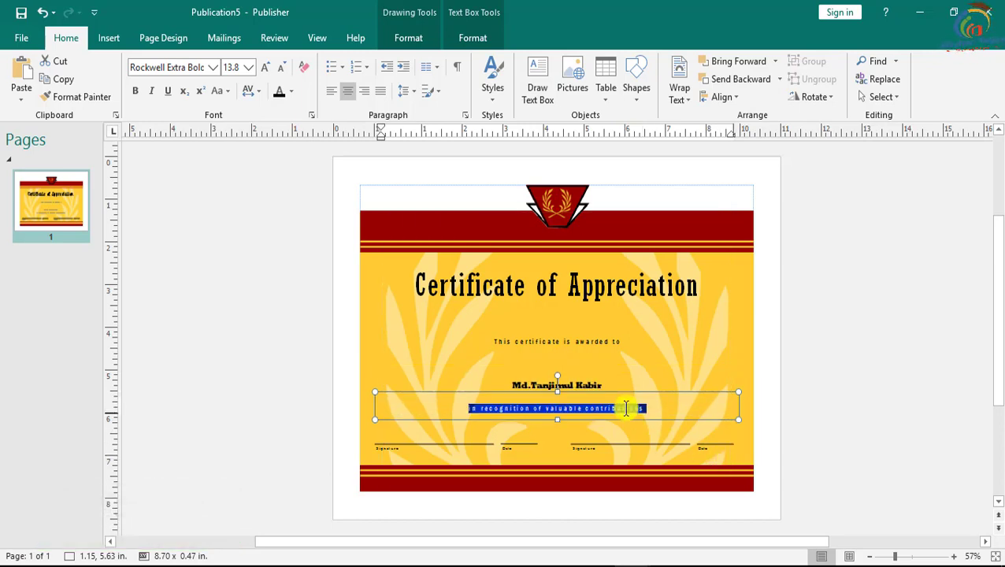